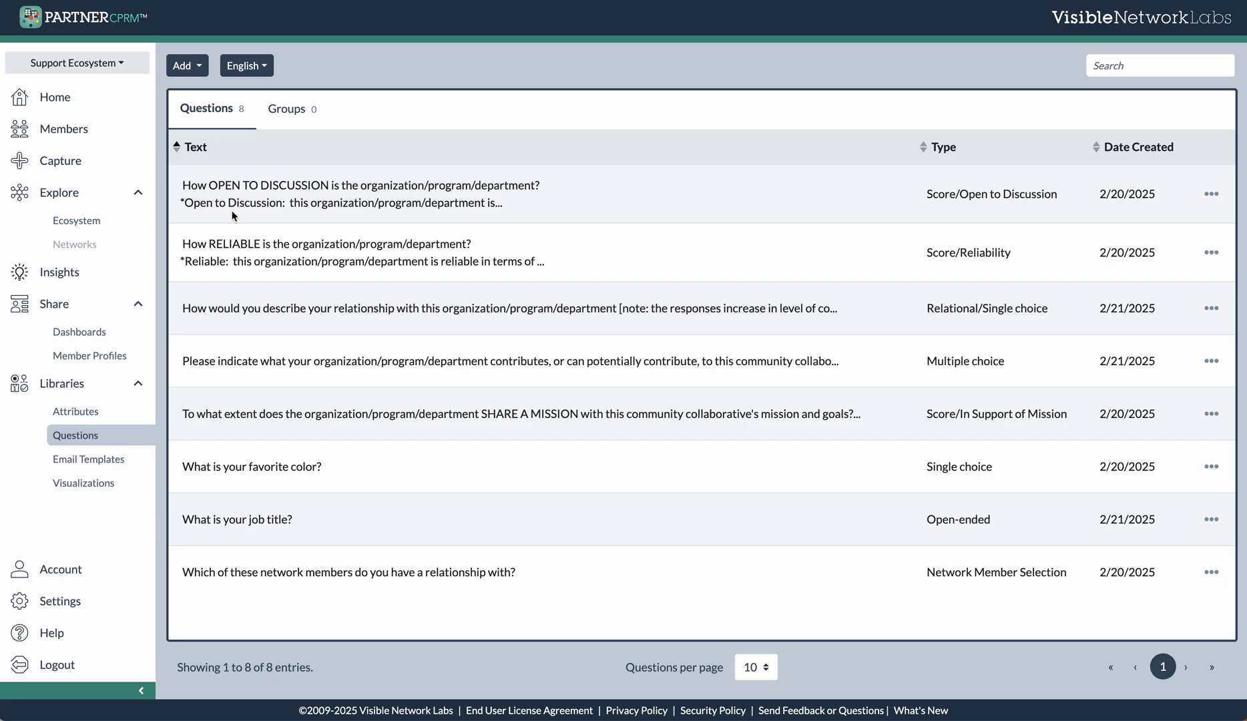
Step: Start a new question group and name it Example Survey Template
left_click(200, 70)
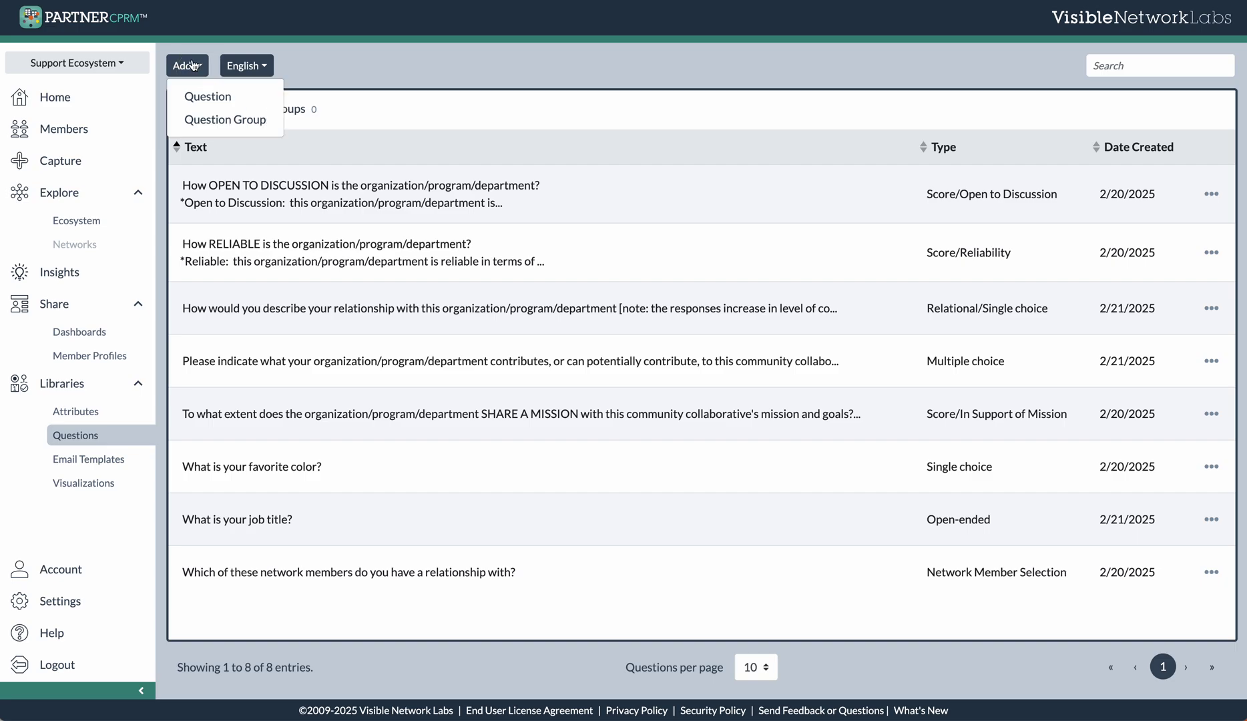
left_click(254, 124)
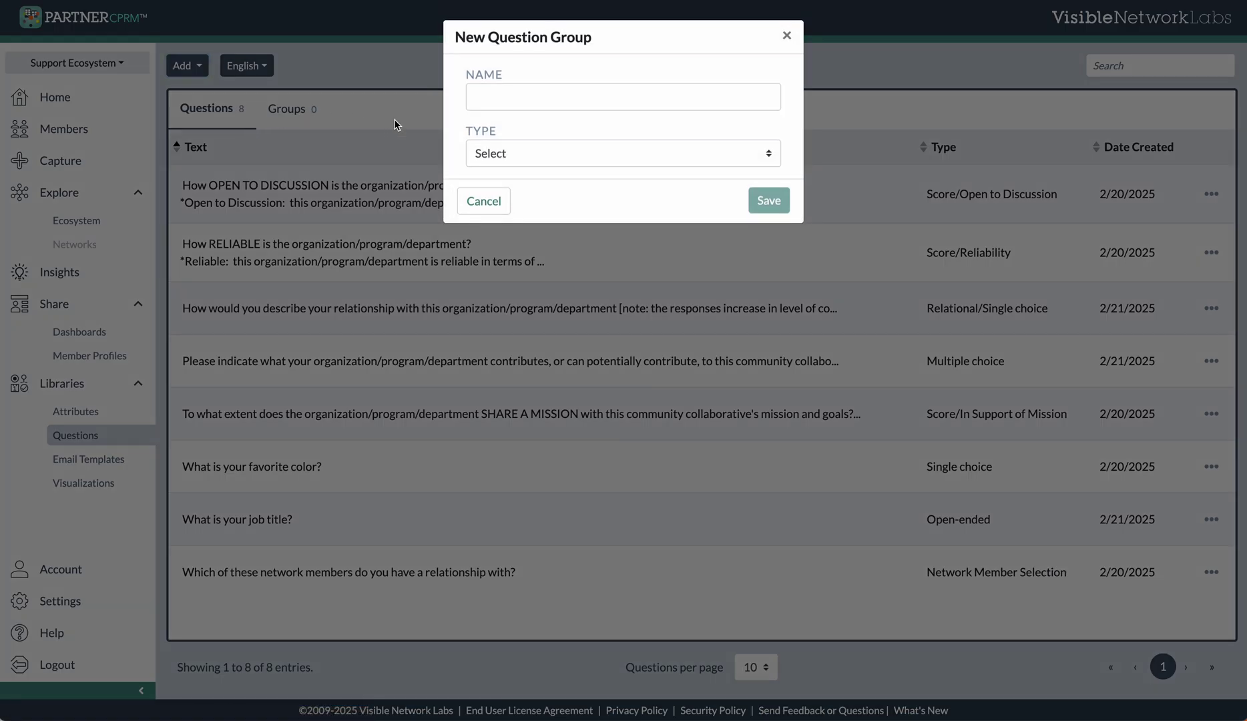
left_click(528, 99)
type("Su")
key("BackSpace")
type("Exa")
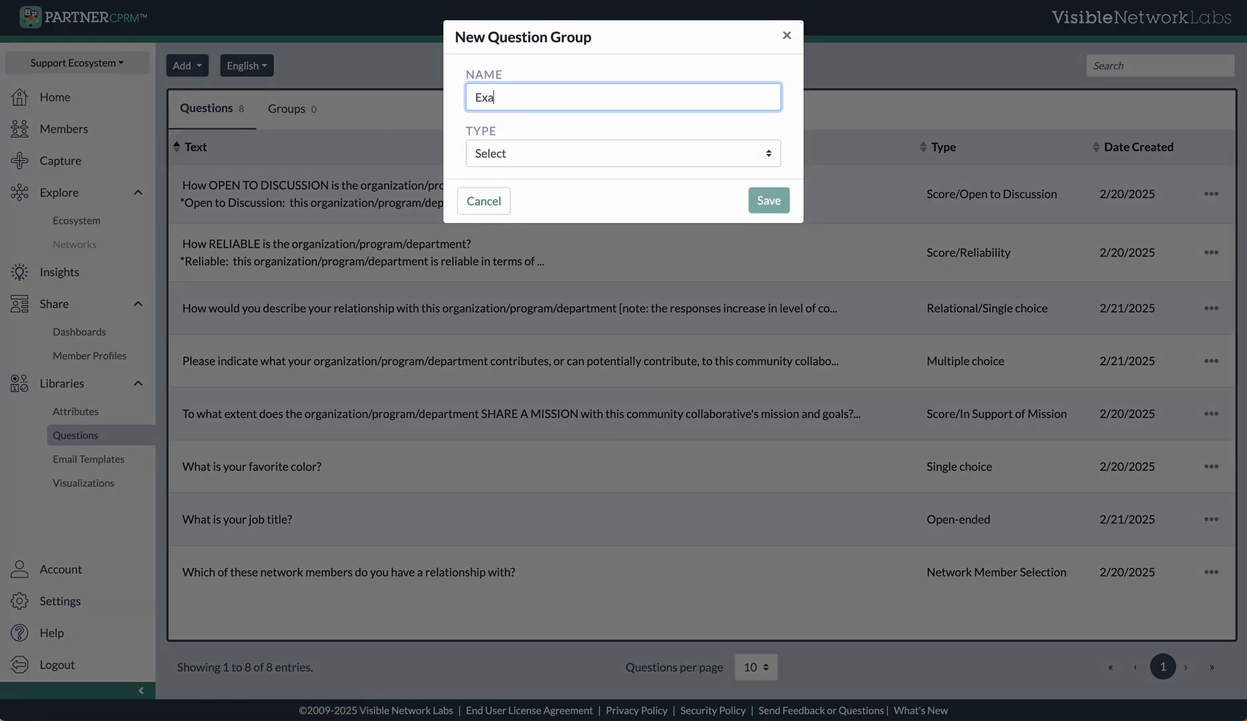
type("mple Survey Template")
Step: Set the new question group's type to Survey and save the group
left_click(575, 146)
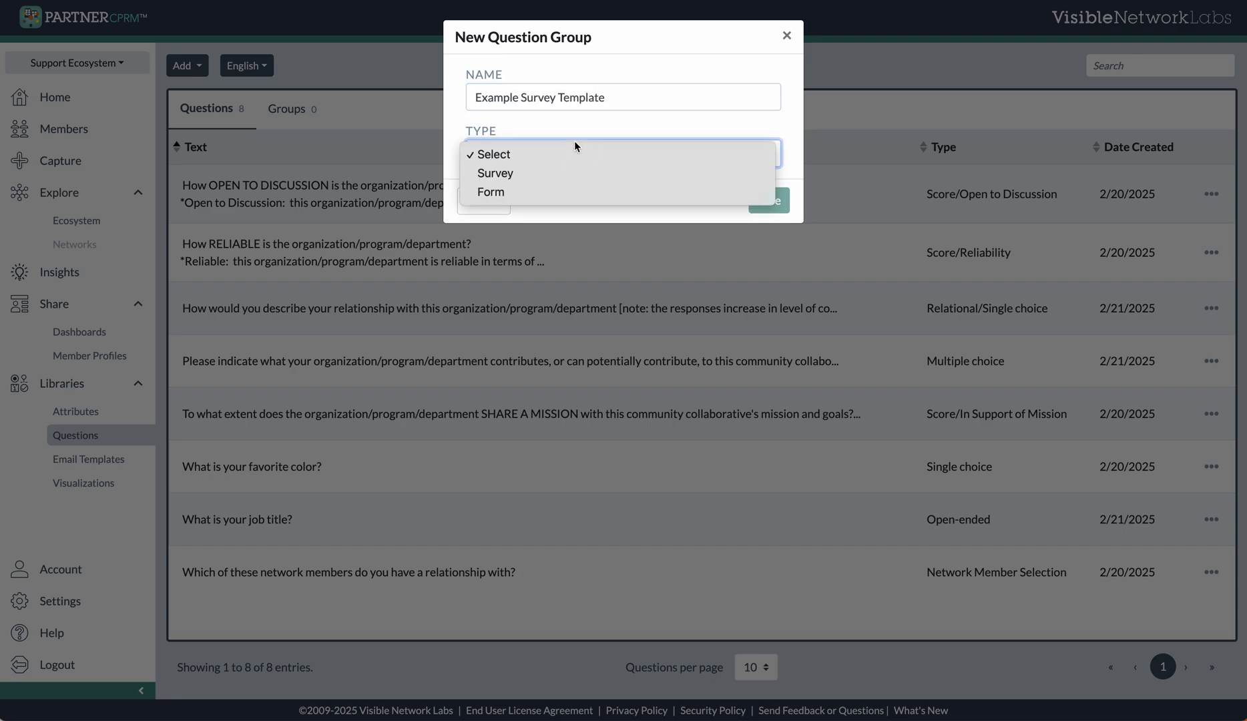
left_click(548, 173)
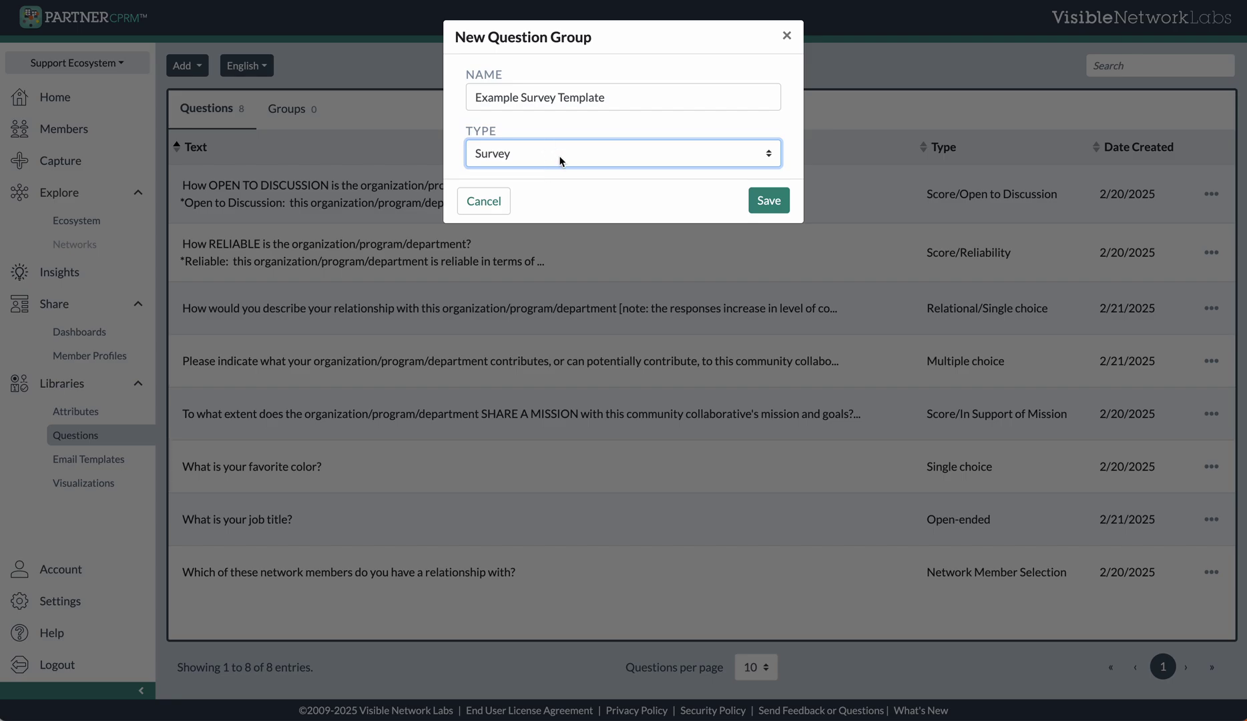
left_click(604, 163)
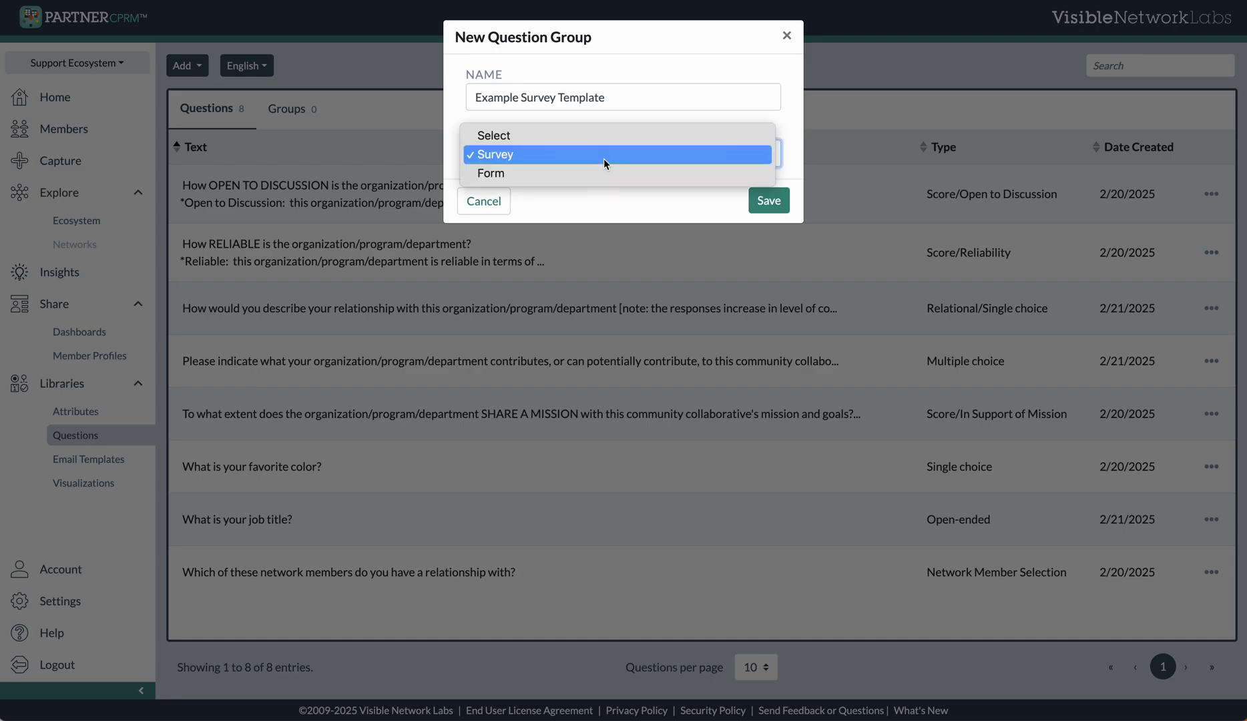
left_click(525, 154)
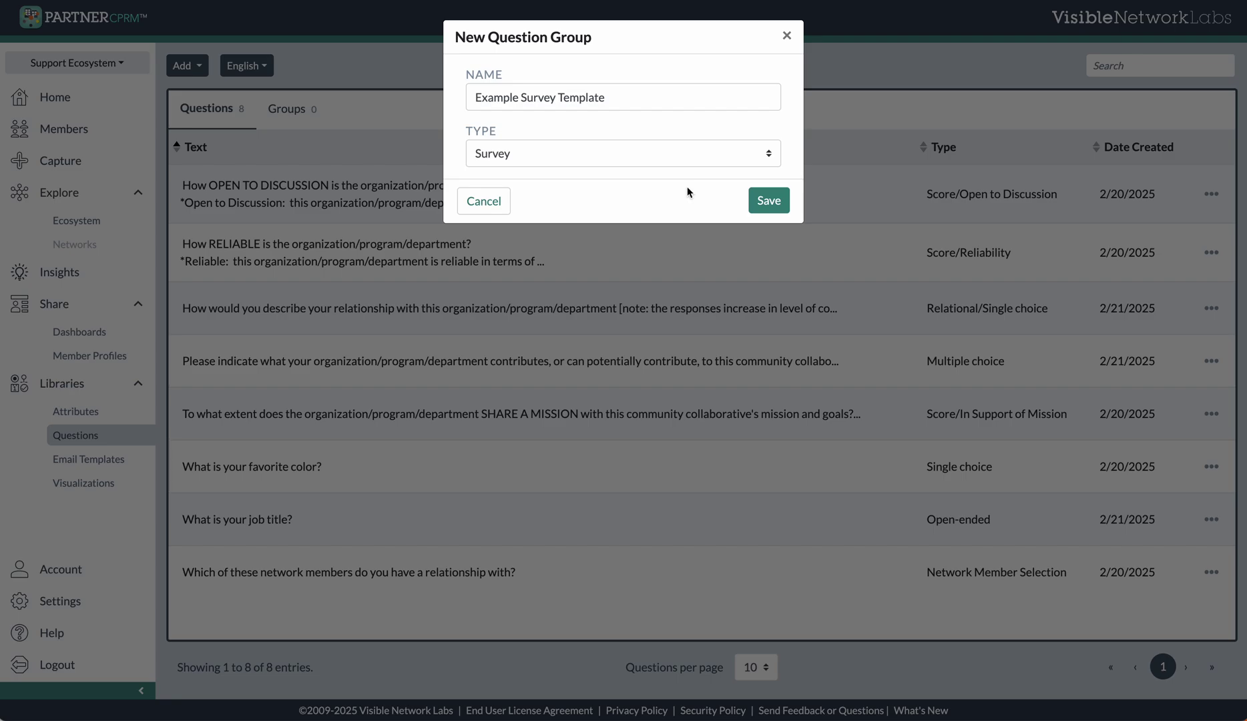
left_click(678, 155)
left_click(614, 155)
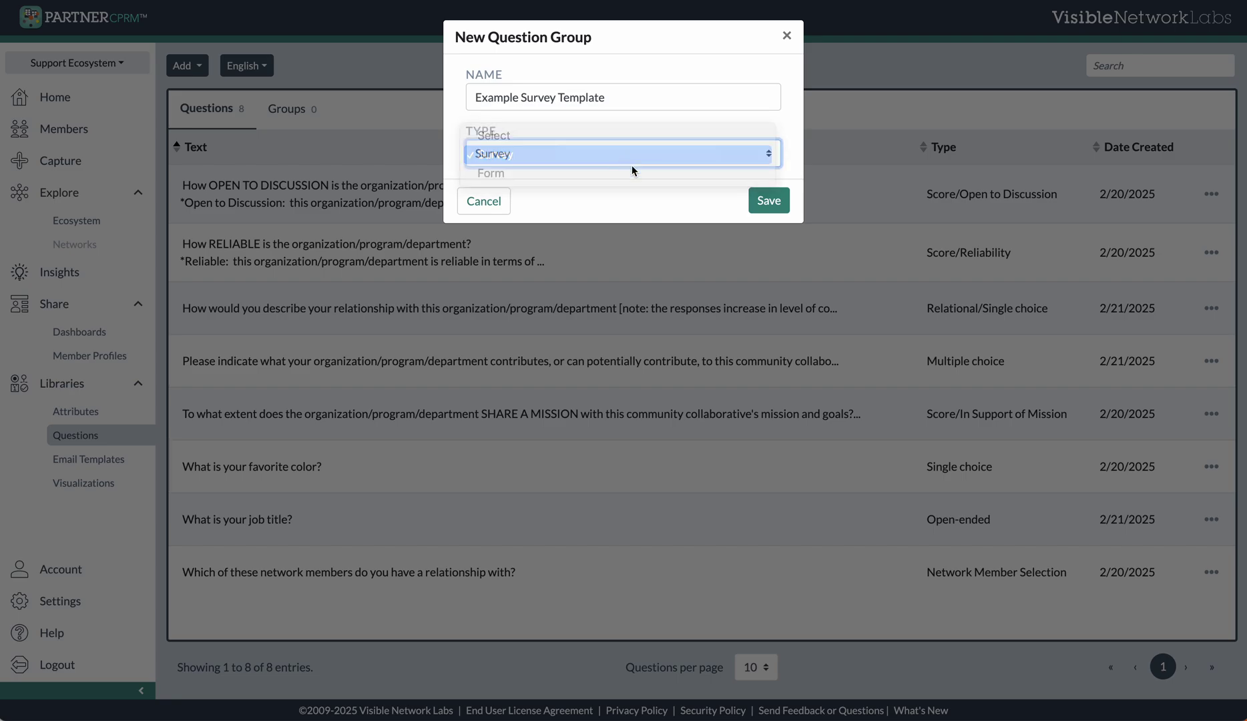
left_click(763, 202)
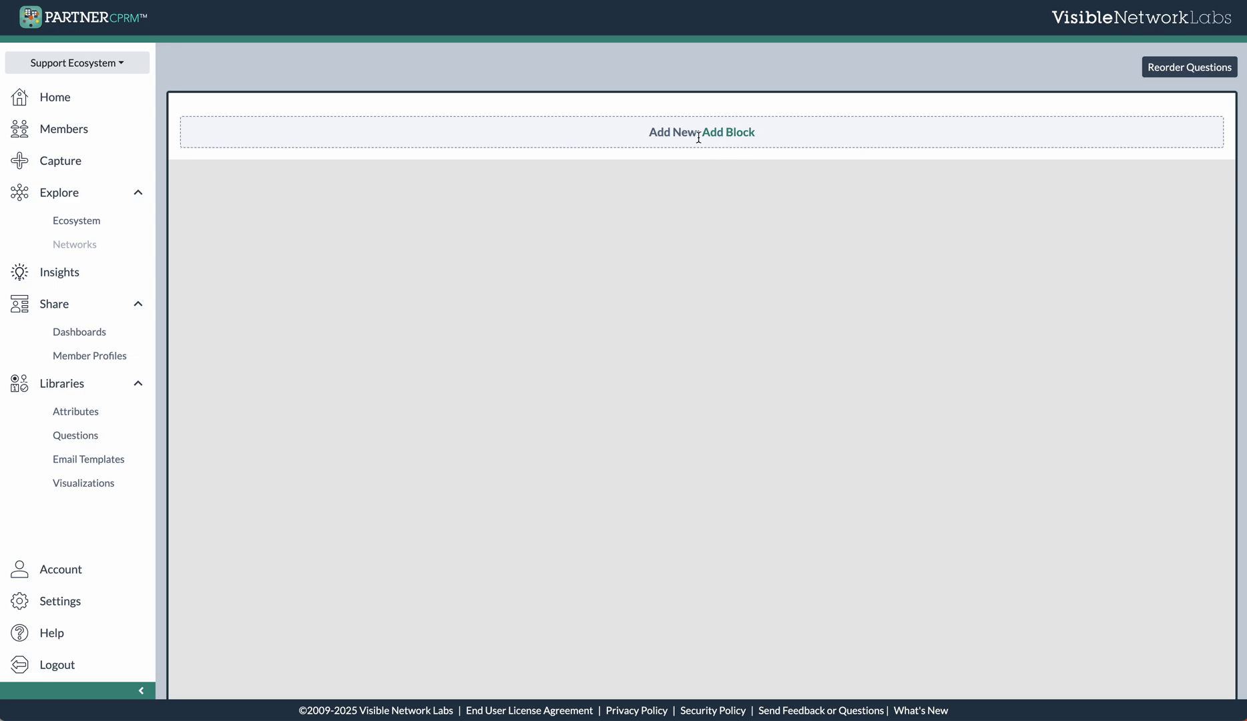
Step: Add a block to the survey template and title it "Section 1: Background Information"
left_click(726, 133)
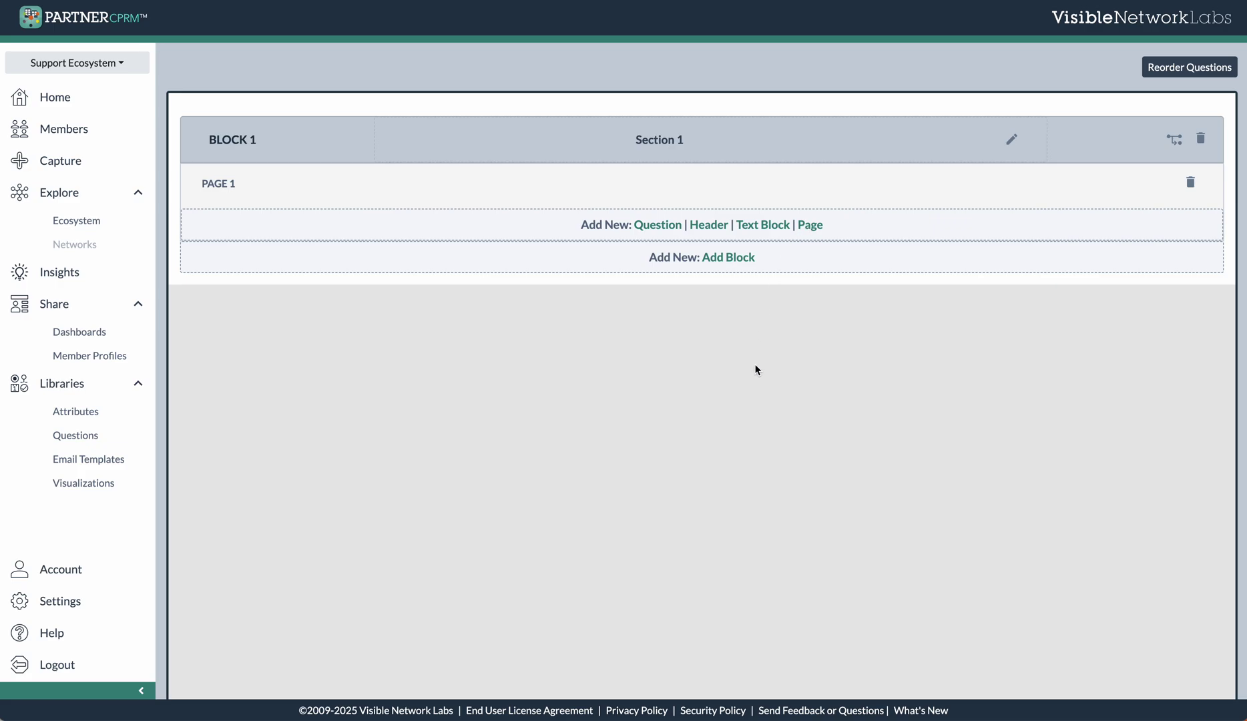
scroll(756, 369, "down", 2)
left_click(1011, 140)
left_click(569, 143)
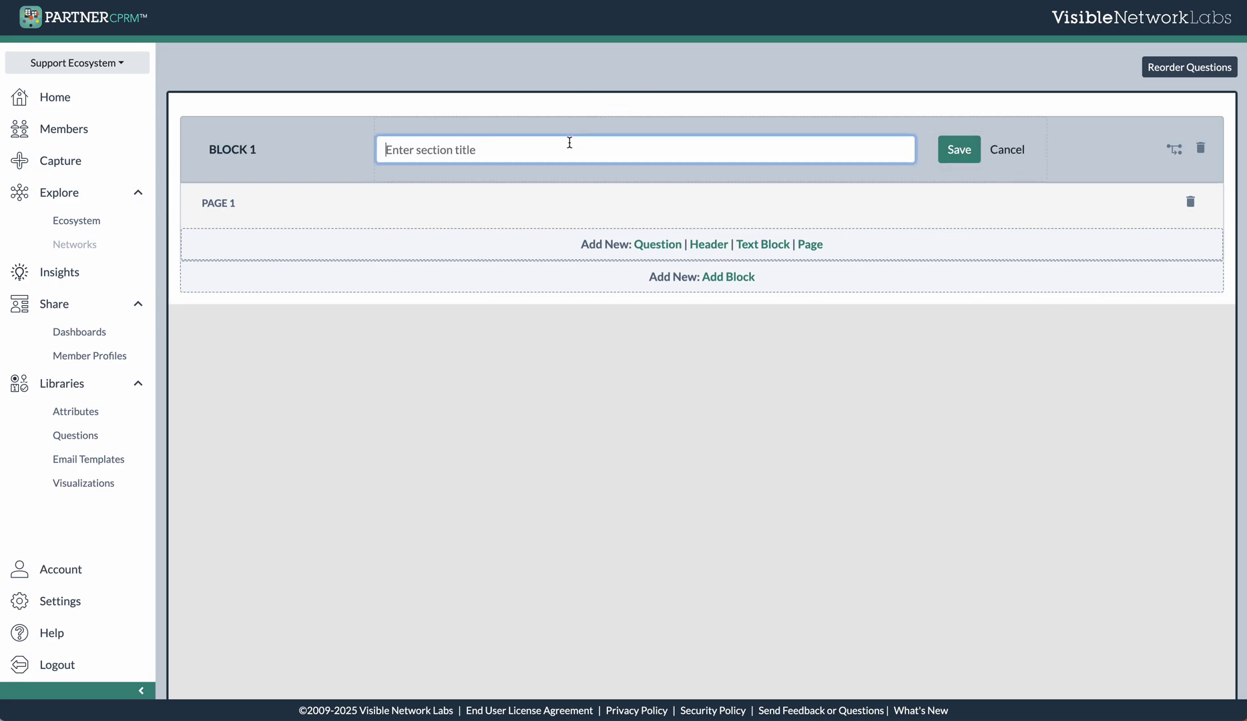
type("Section 1: Bac")
type("kgro")
key("BackSpace")
type("round Information")
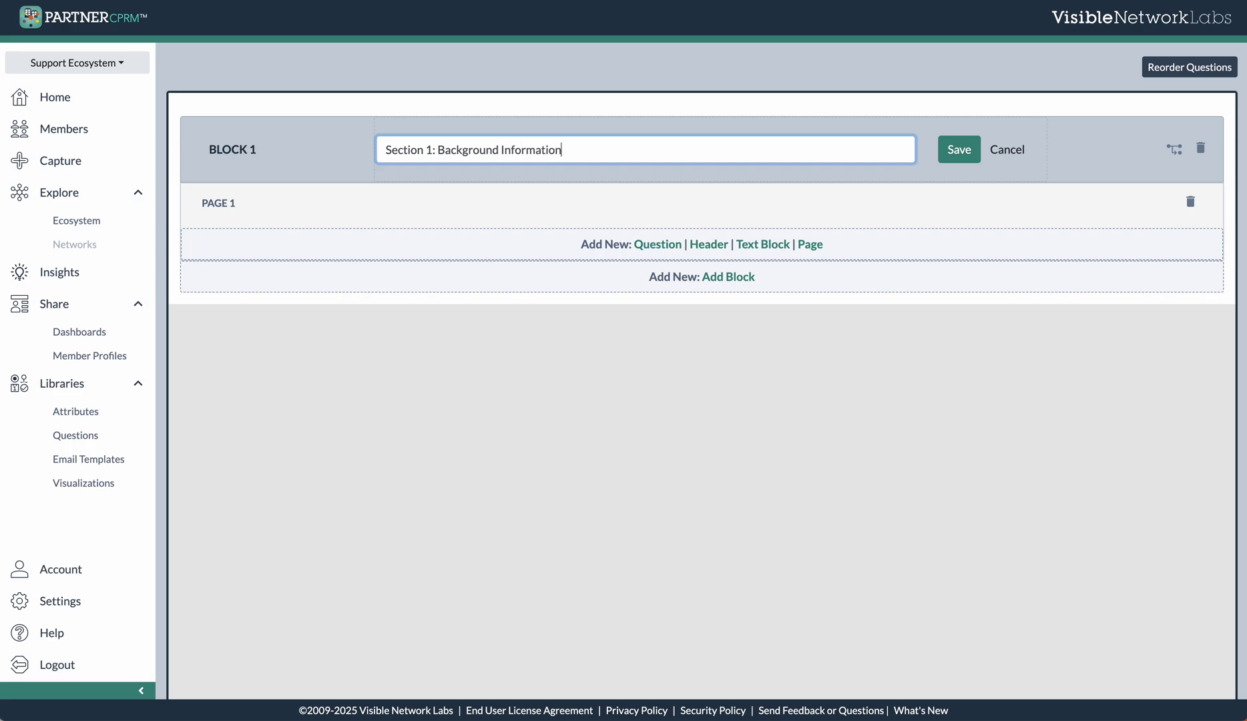
left_click(961, 148)
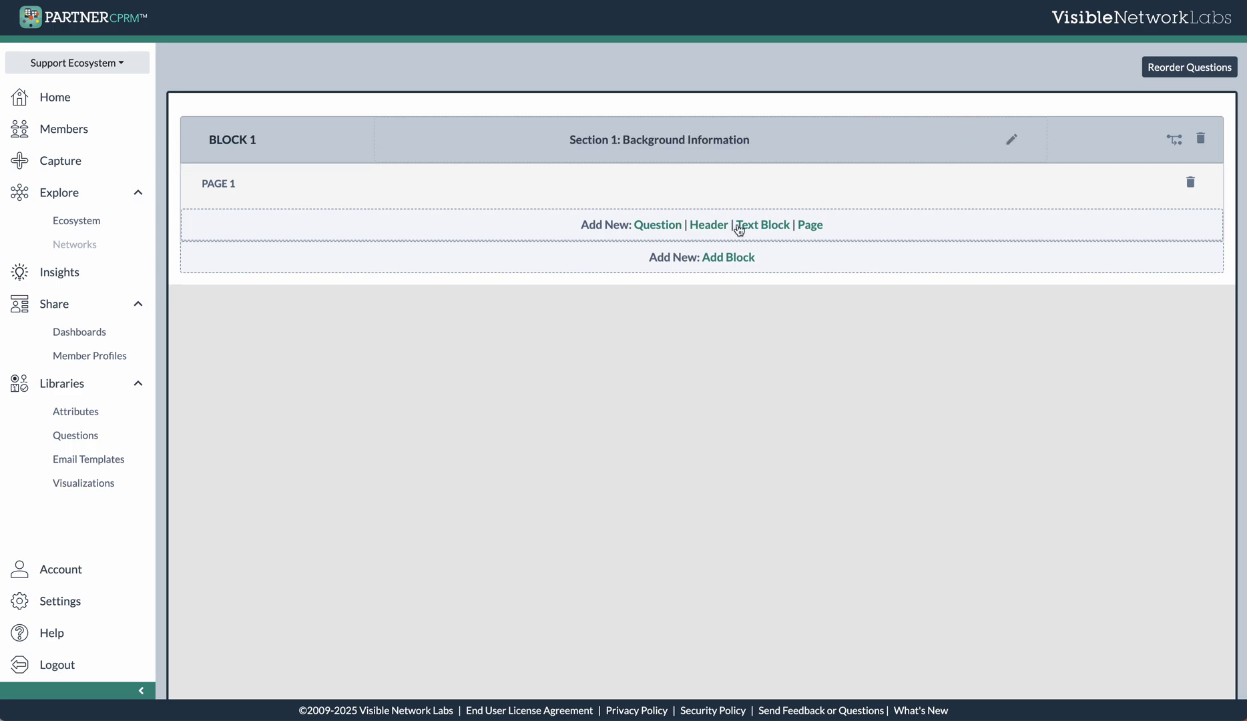
Step: Add the non-relational question "What is your job title?" from the question bank to page 1 of the block
left_click(666, 227)
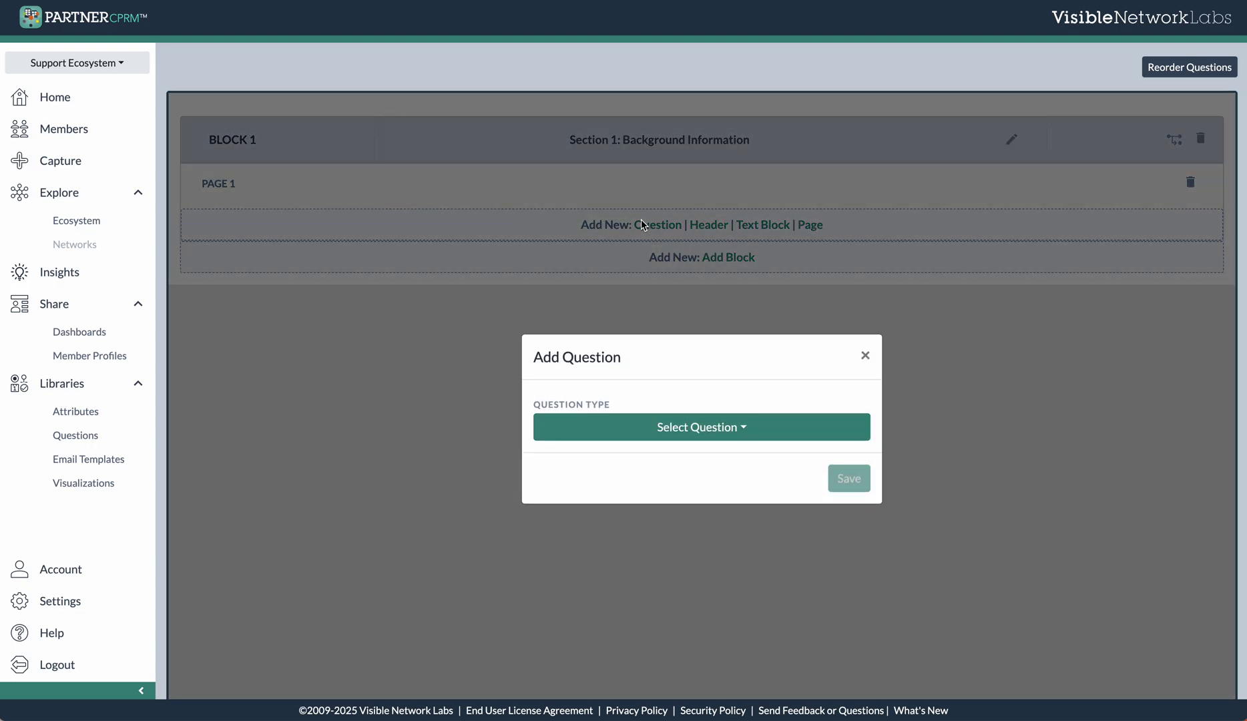
left_click(691, 441)
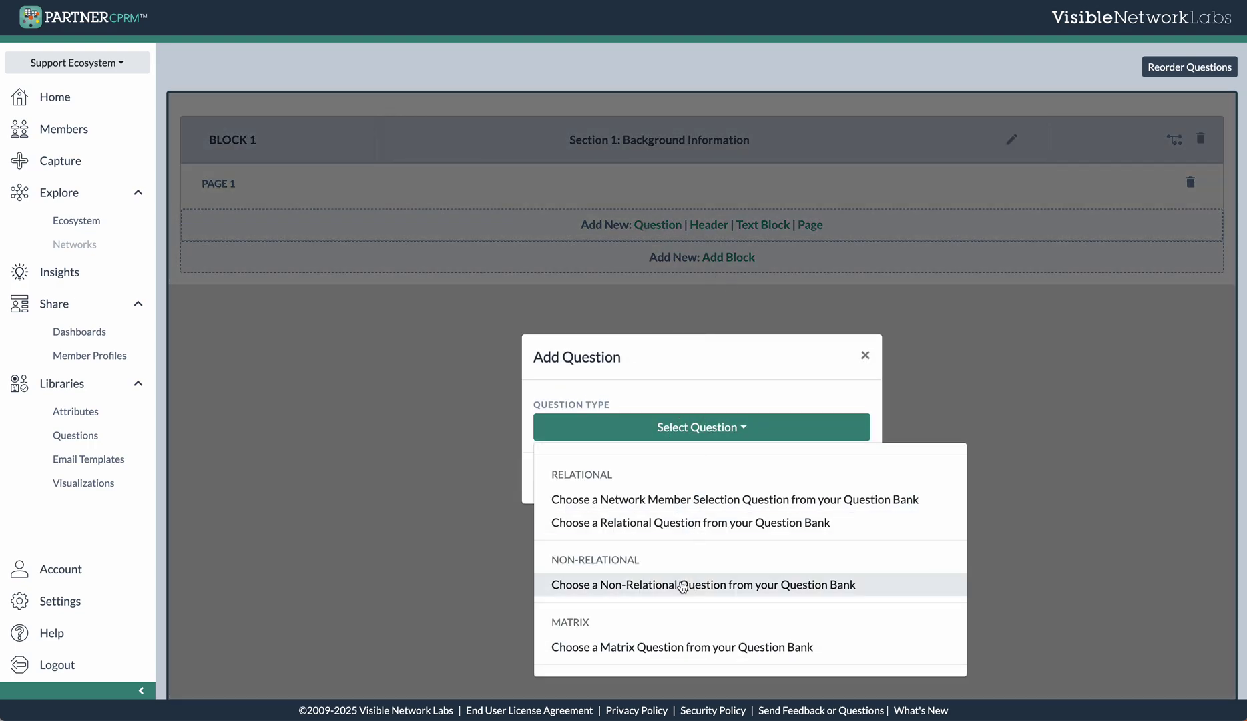
scroll(678, 571, "down", 1)
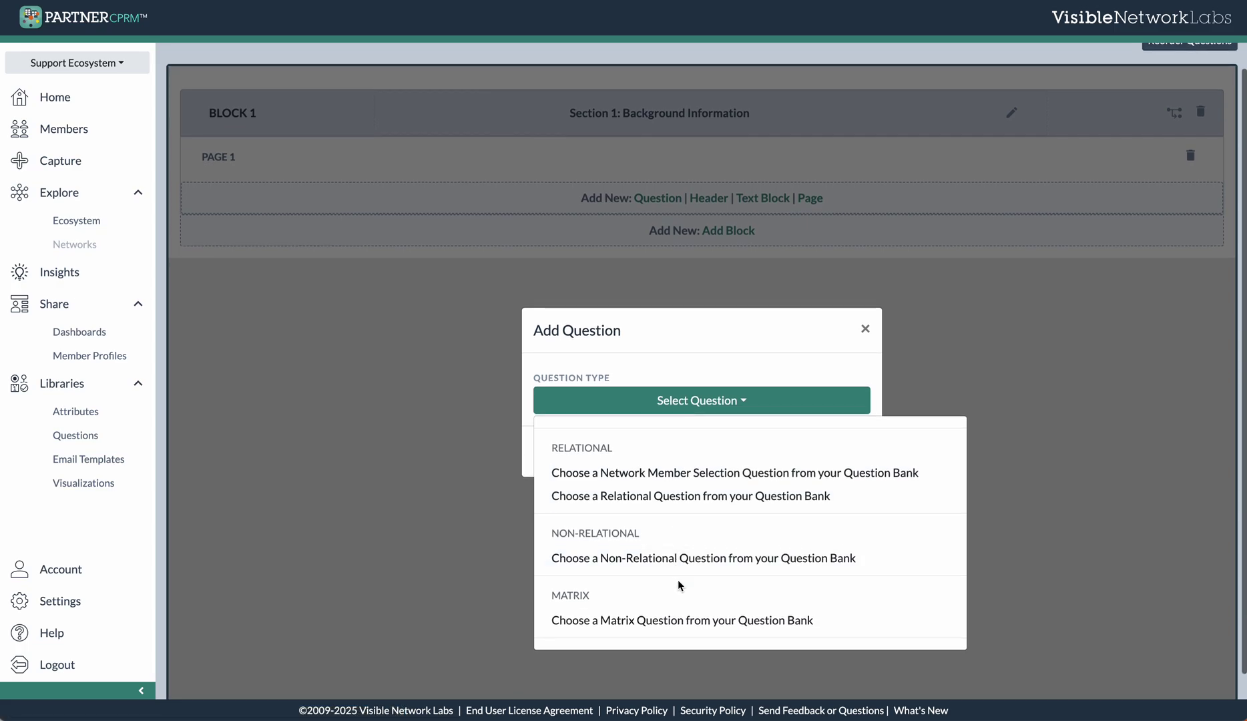
left_click(670, 558)
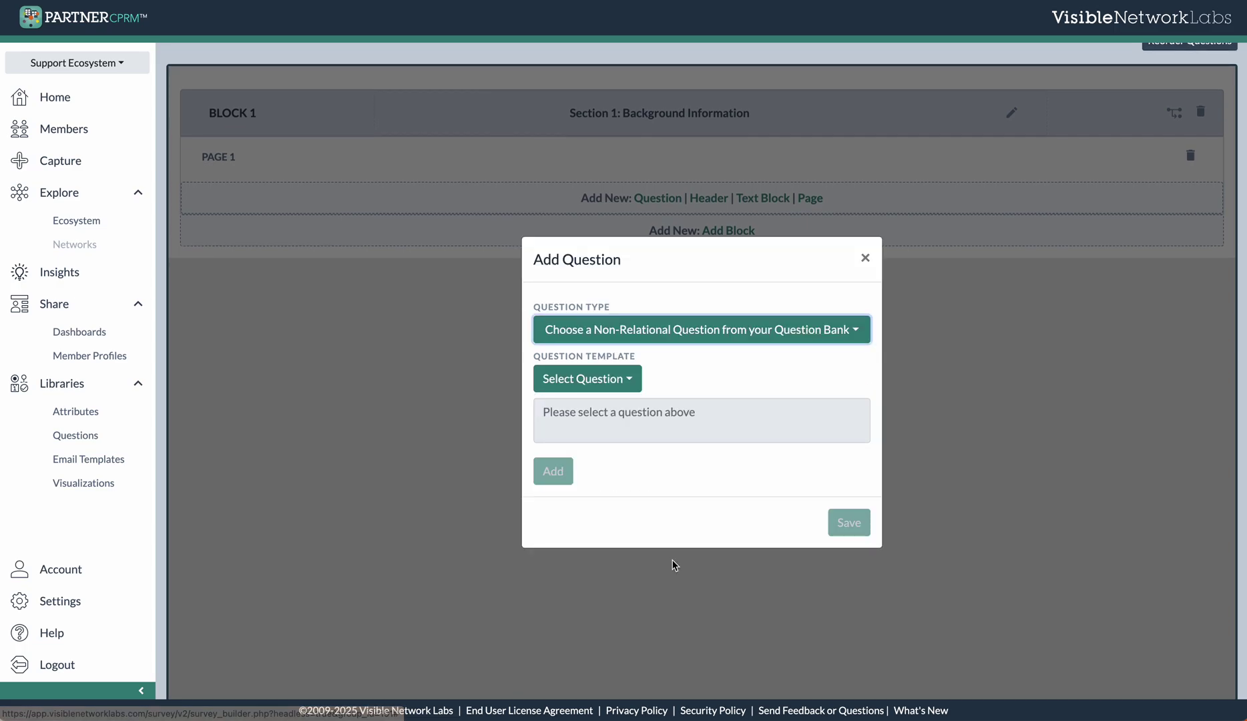
left_click(631, 384)
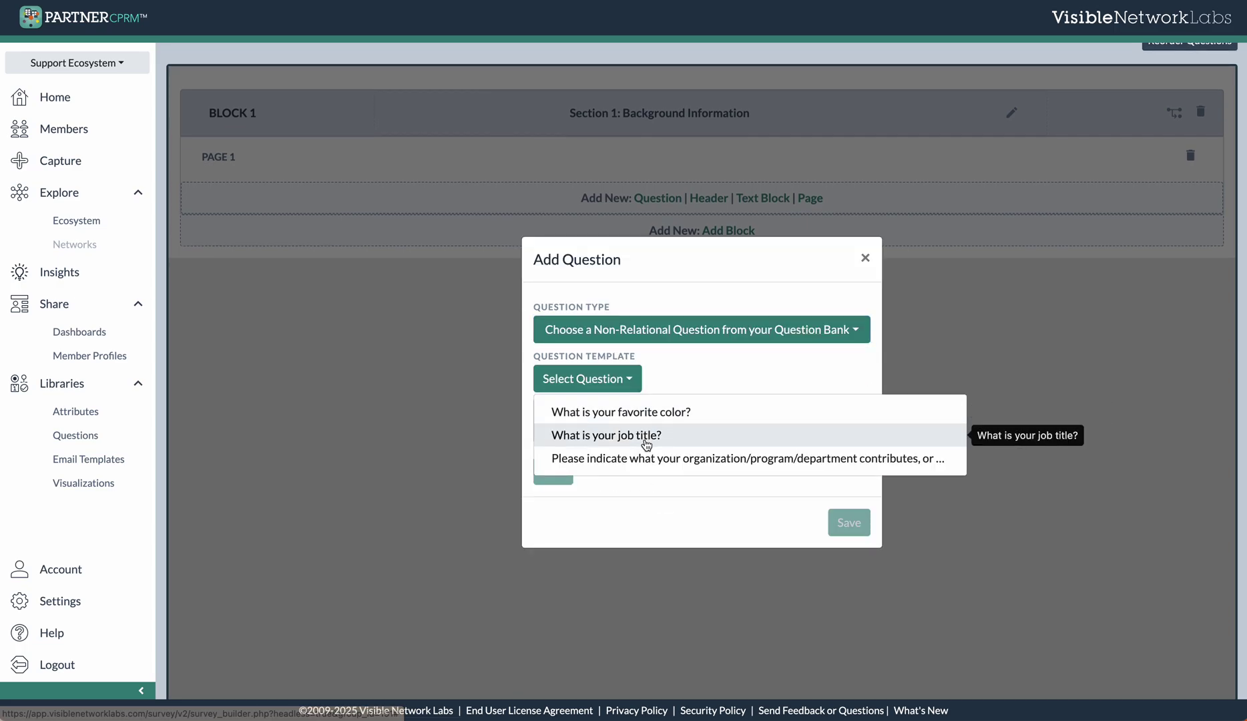
left_click(644, 435)
left_click(566, 469)
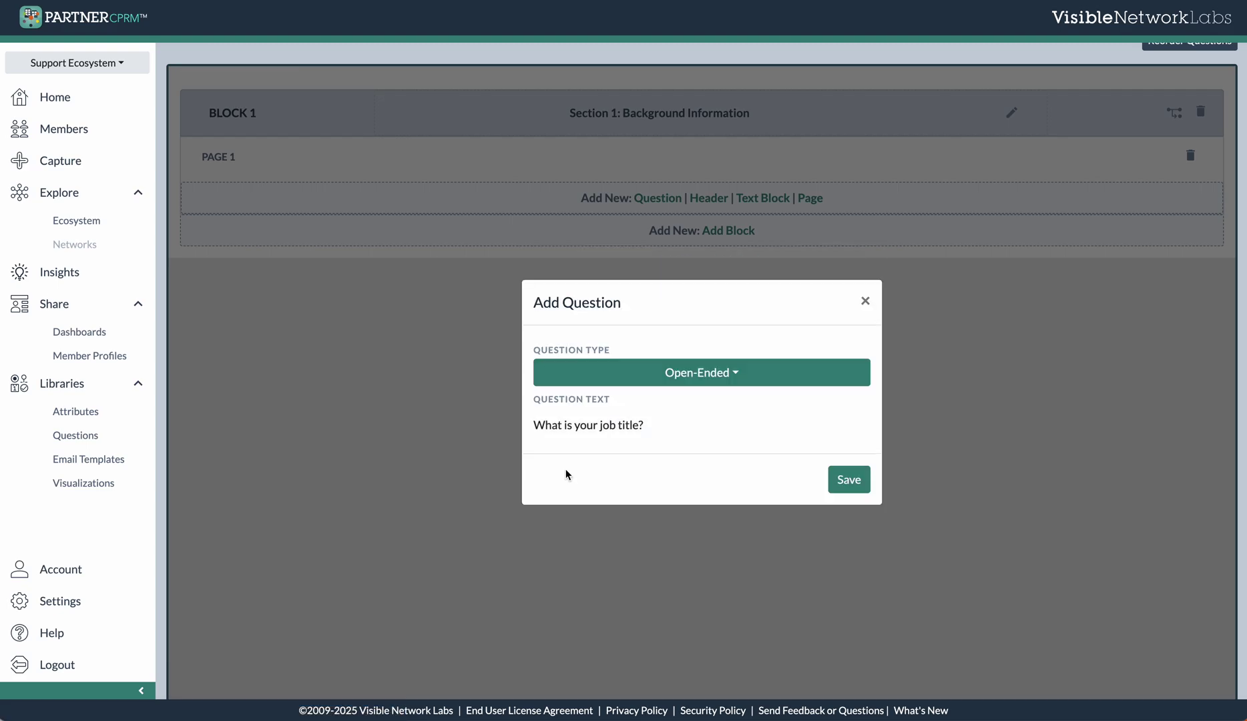
left_click(860, 491)
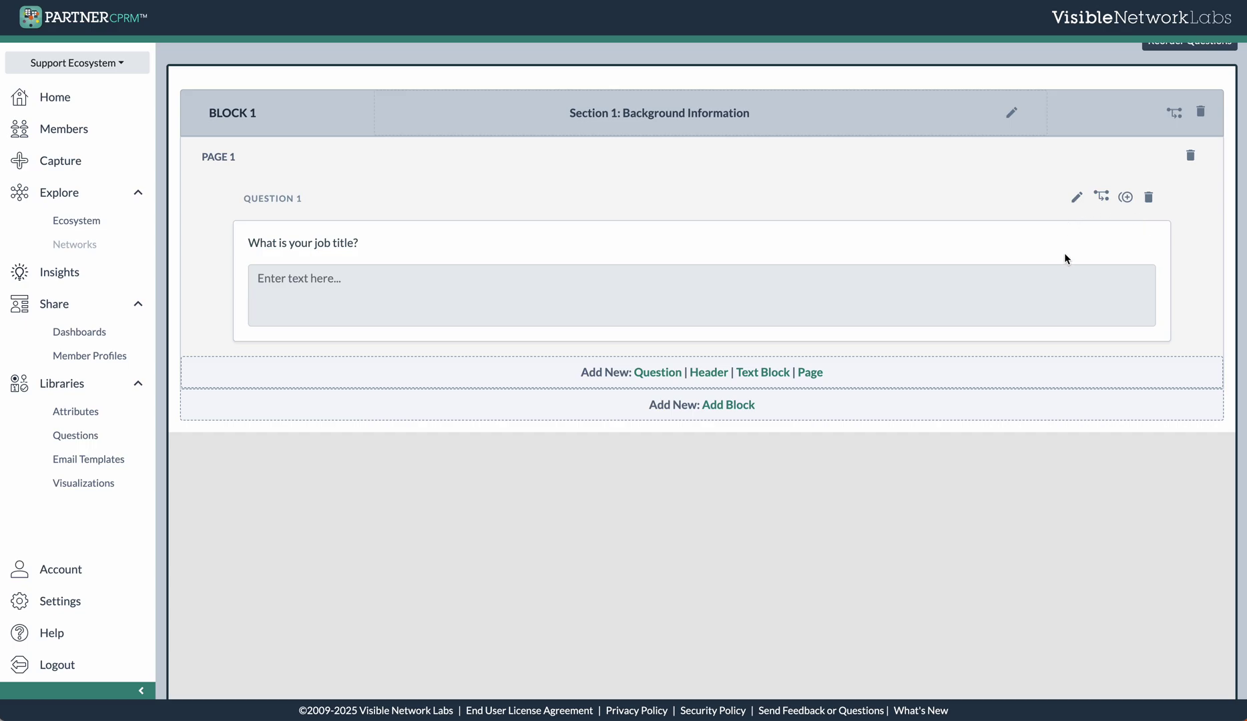
Step: Try a display logic condition on the job title question with Sector Is Equal To Nonprofit, and discard it
left_click(1077, 198)
left_click(868, 301)
left_click(1104, 199)
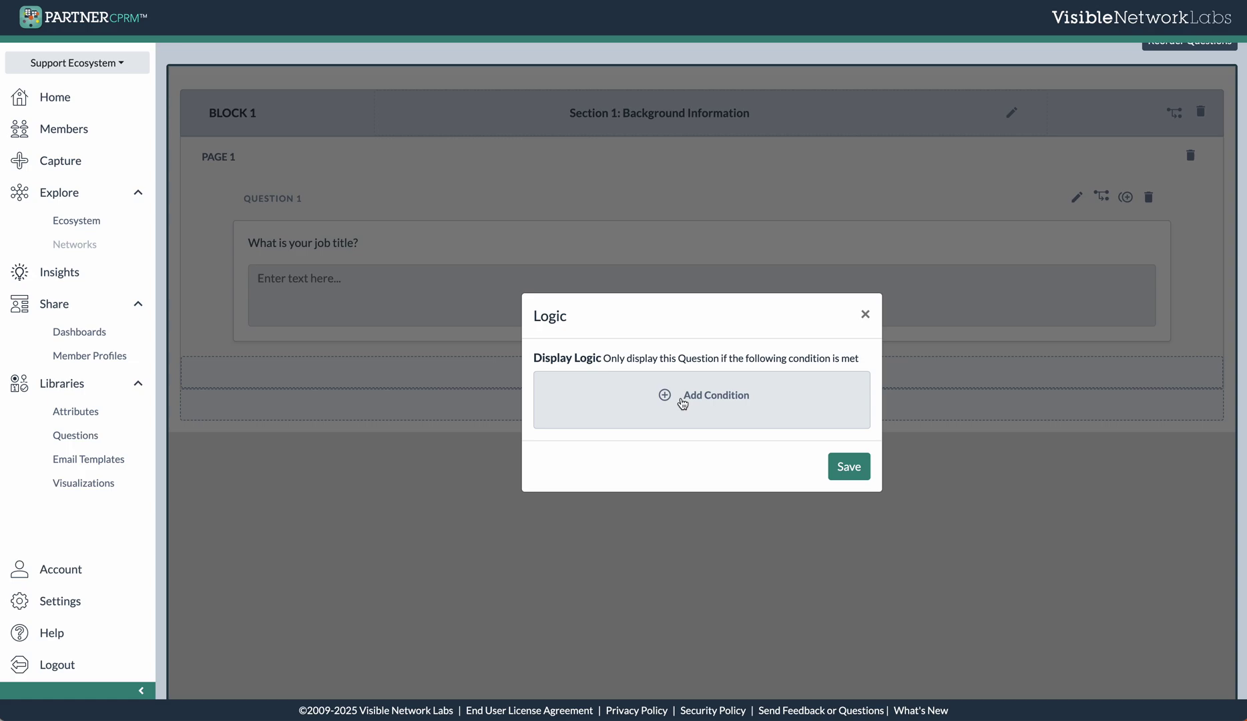
left_click(722, 397)
left_click(693, 372)
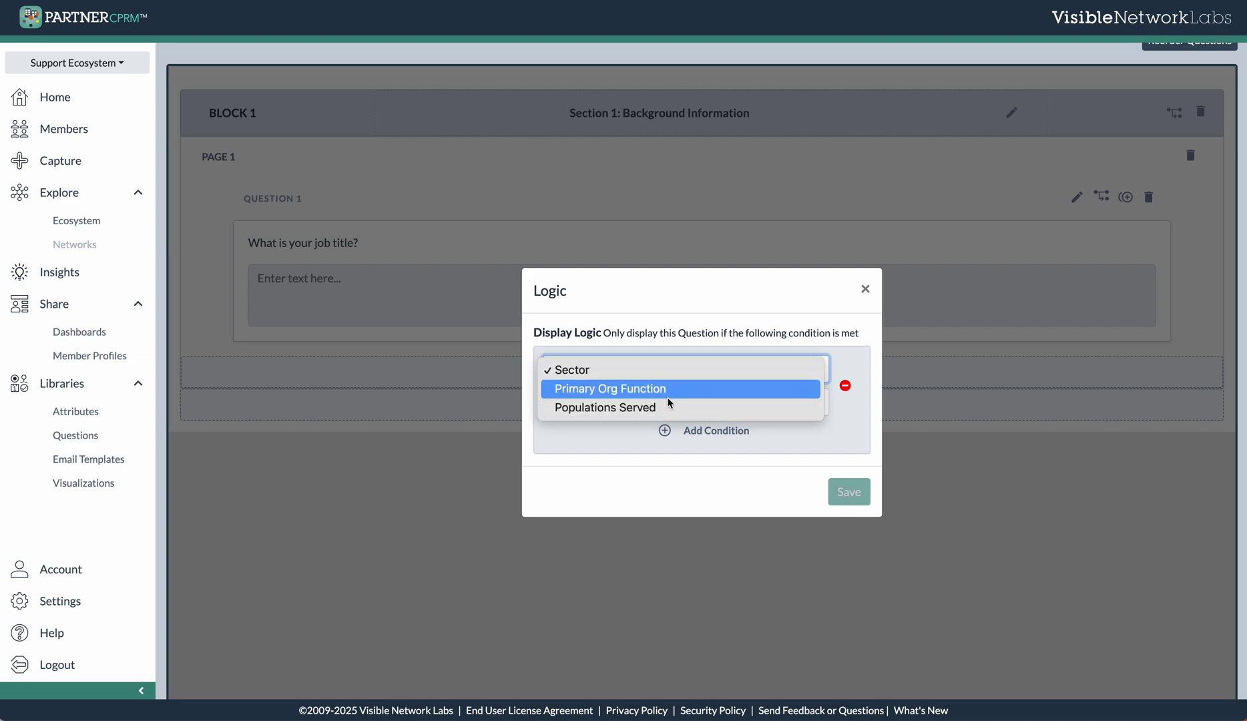
left_click(667, 368)
left_click(715, 405)
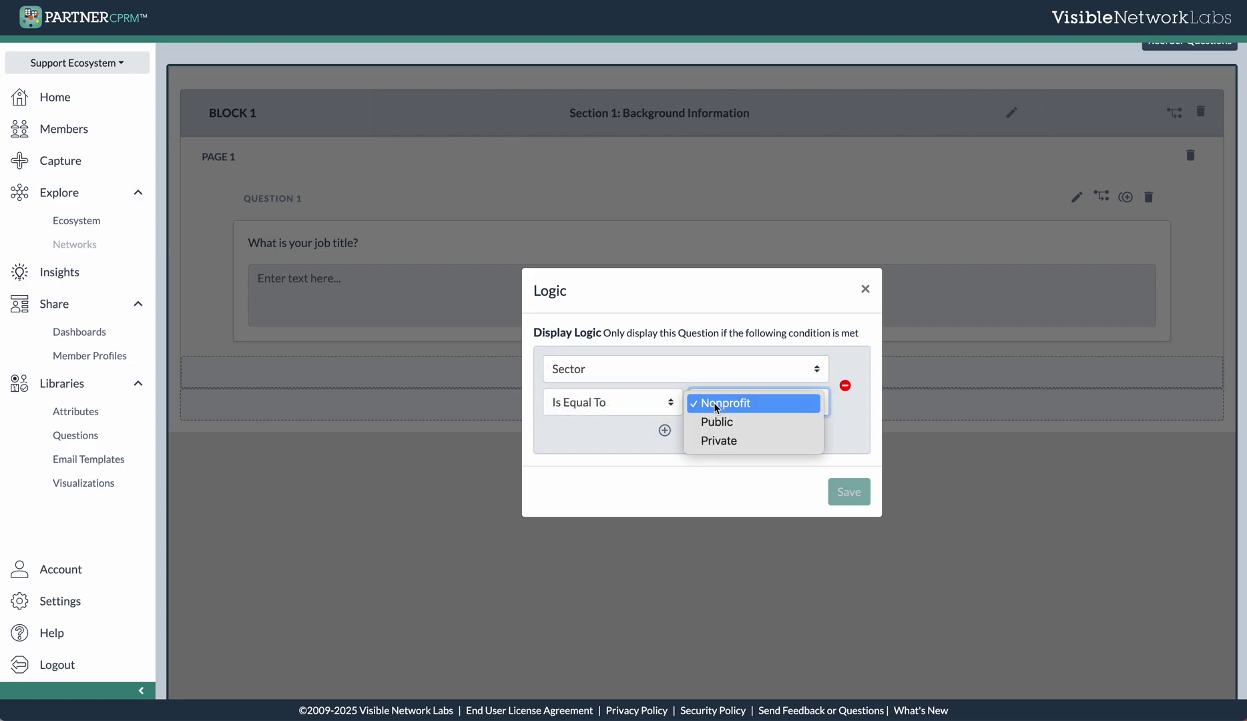
left_click(716, 404)
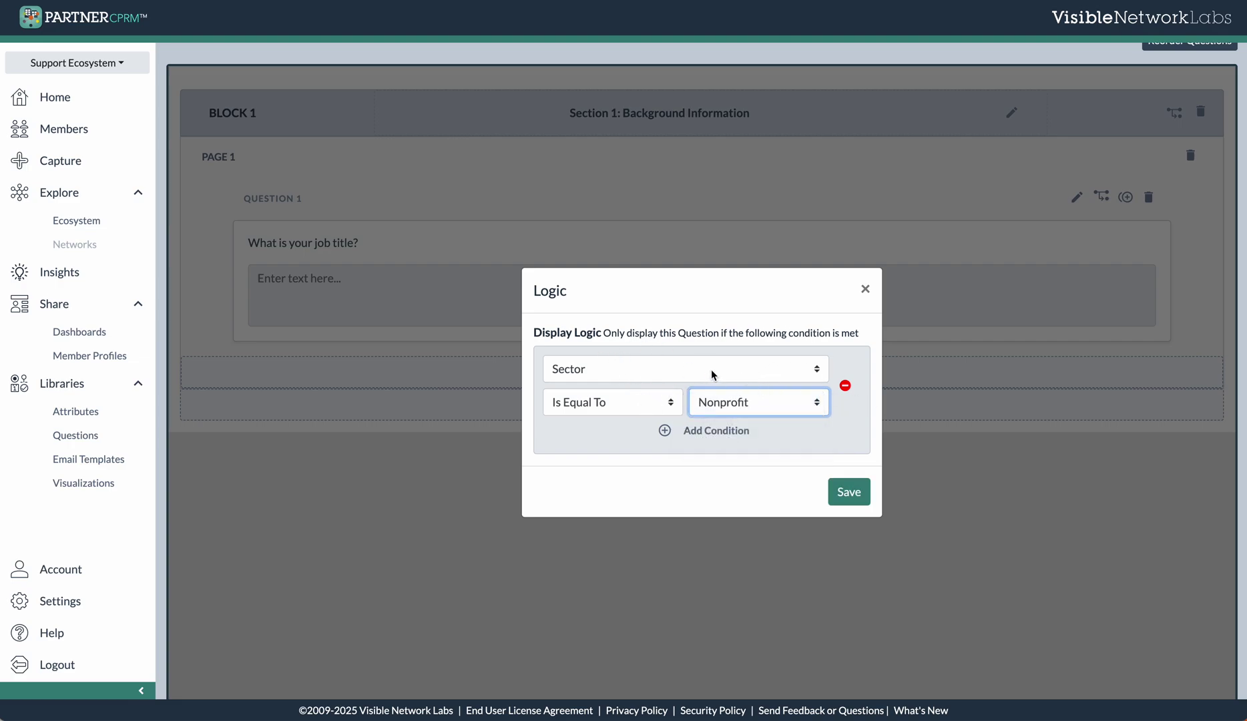
left_click(845, 385)
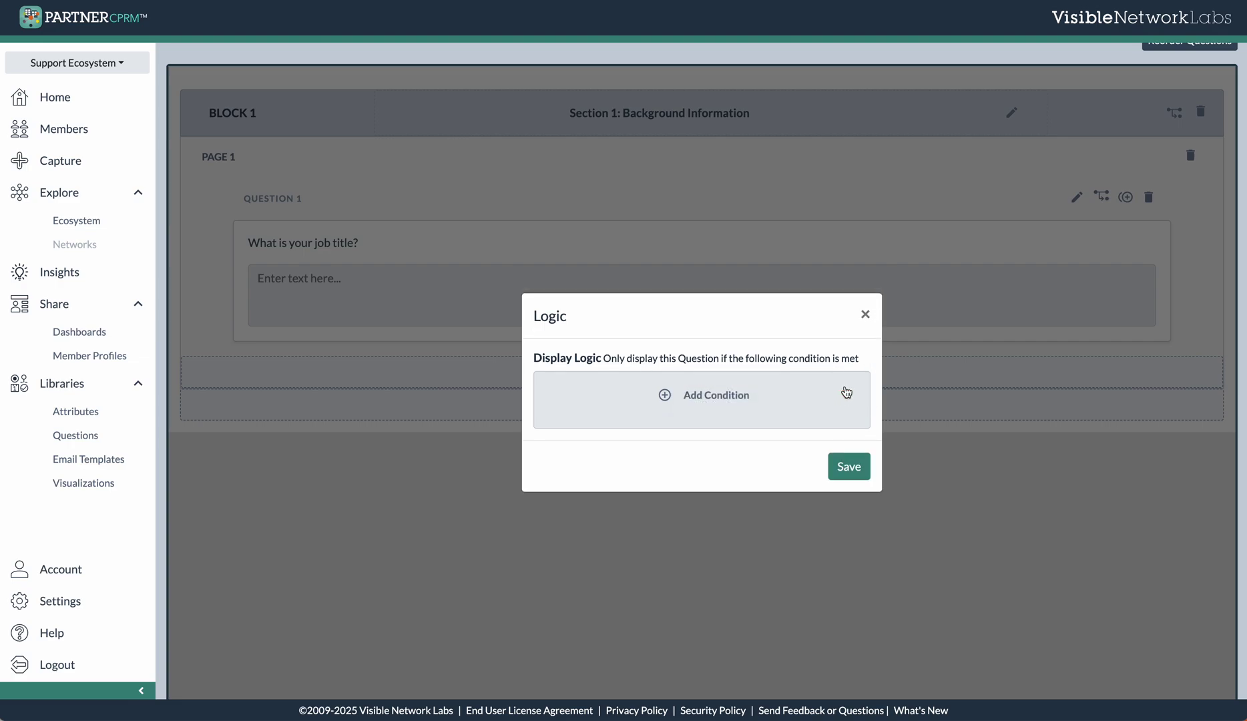
left_click(864, 315)
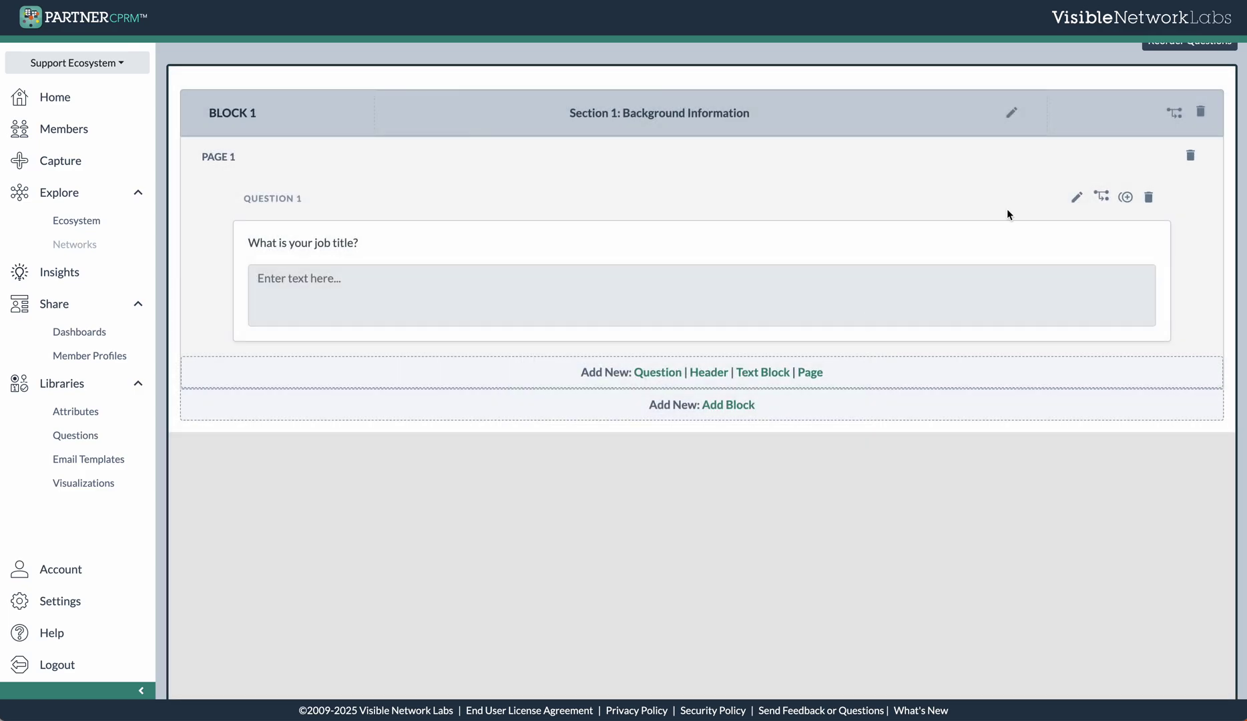
left_click(1126, 198)
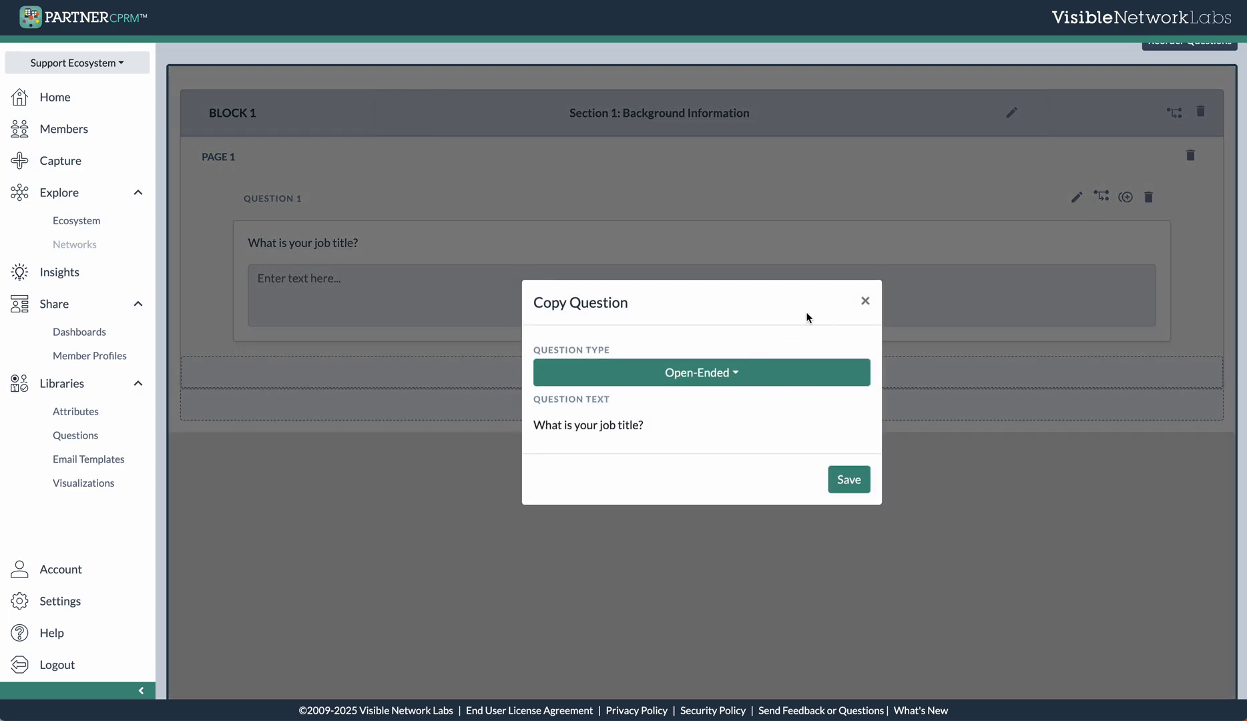
left_click(866, 302)
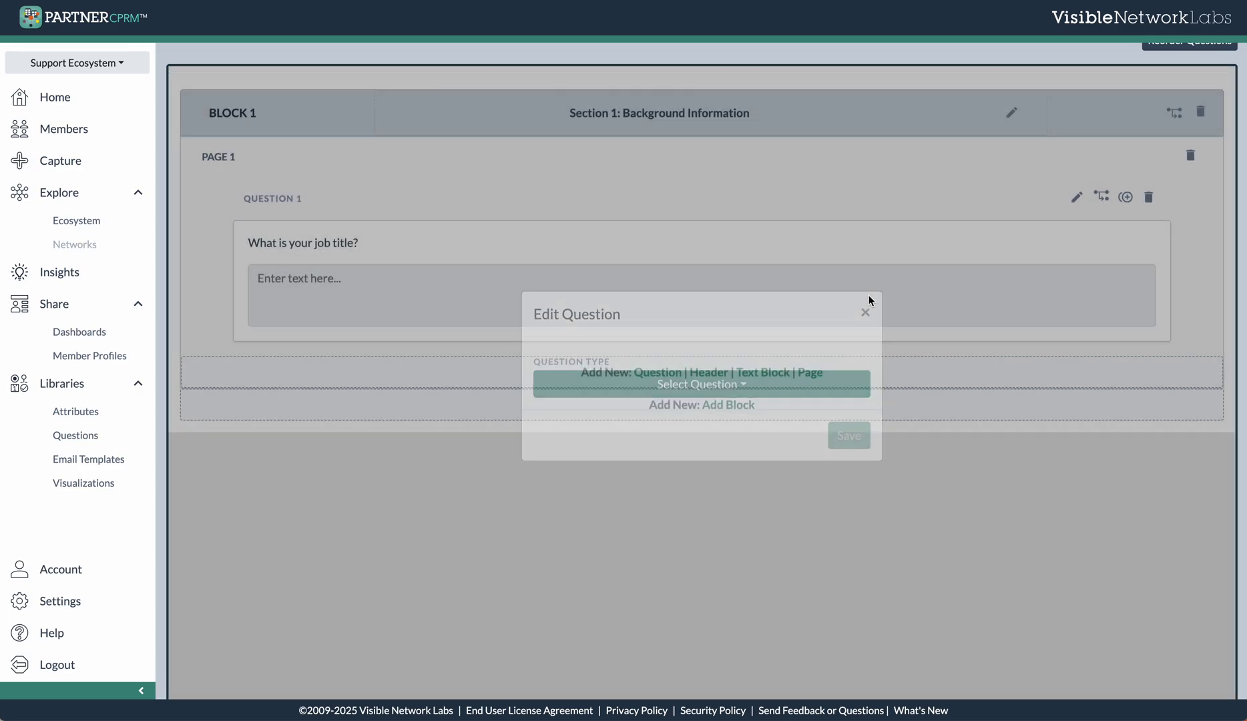
left_click(1149, 198)
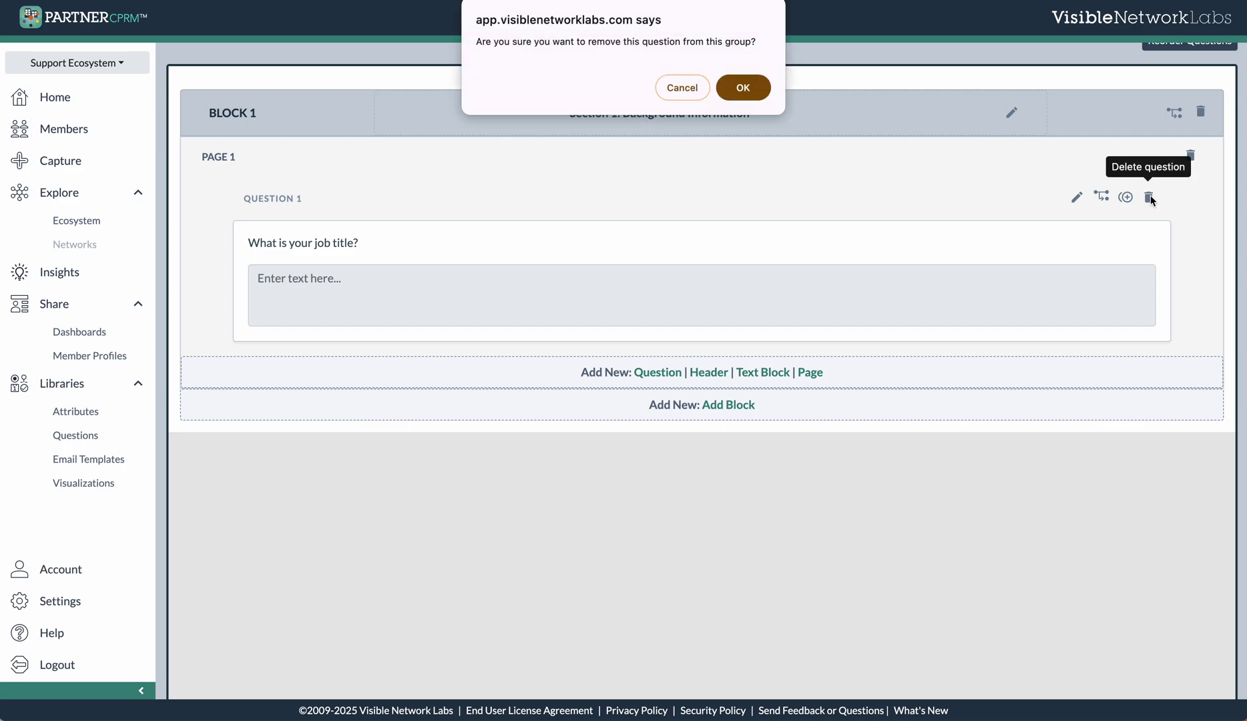
left_click(694, 90)
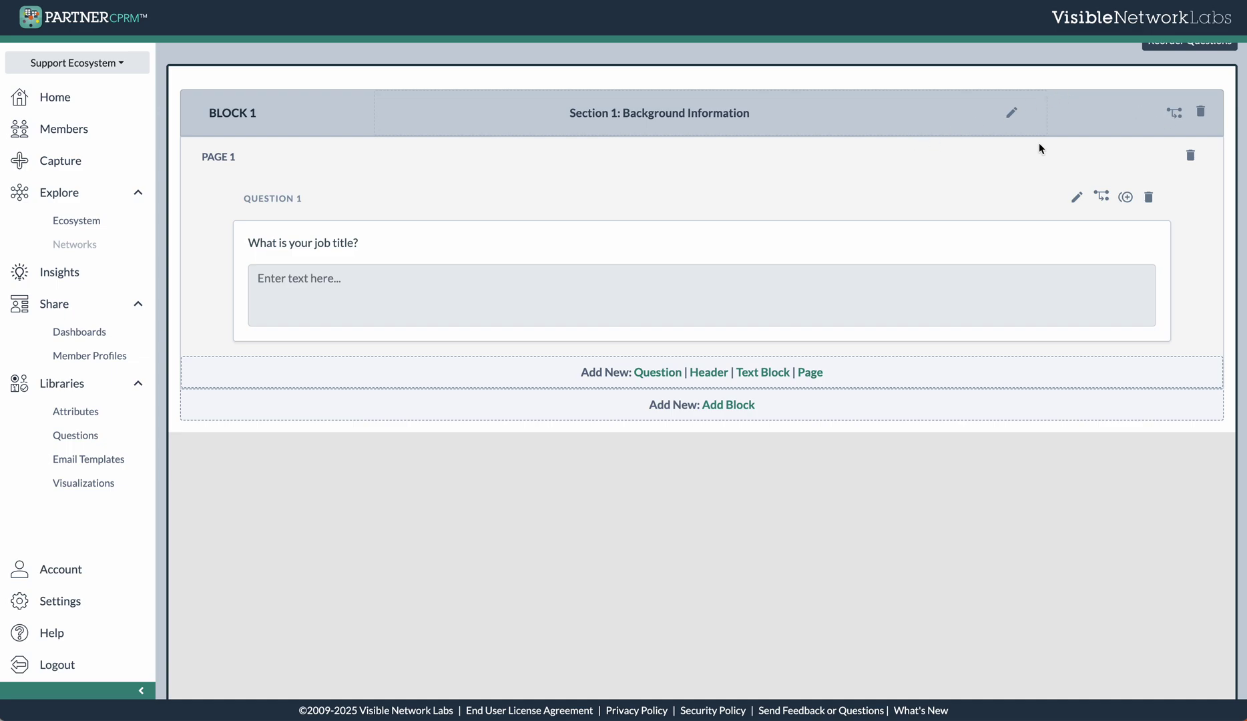
Step: Add a header below the job title question reading "Get ready for the next section!" and save it
left_click(708, 372)
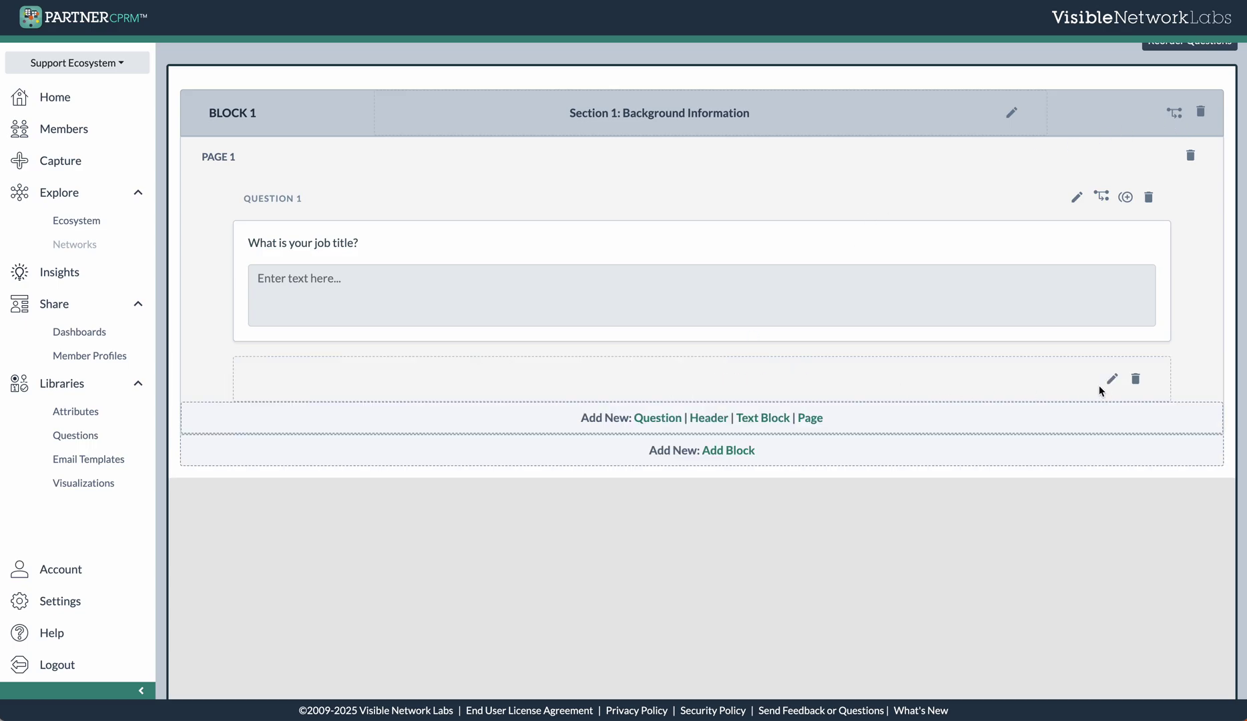
left_click(1111, 378)
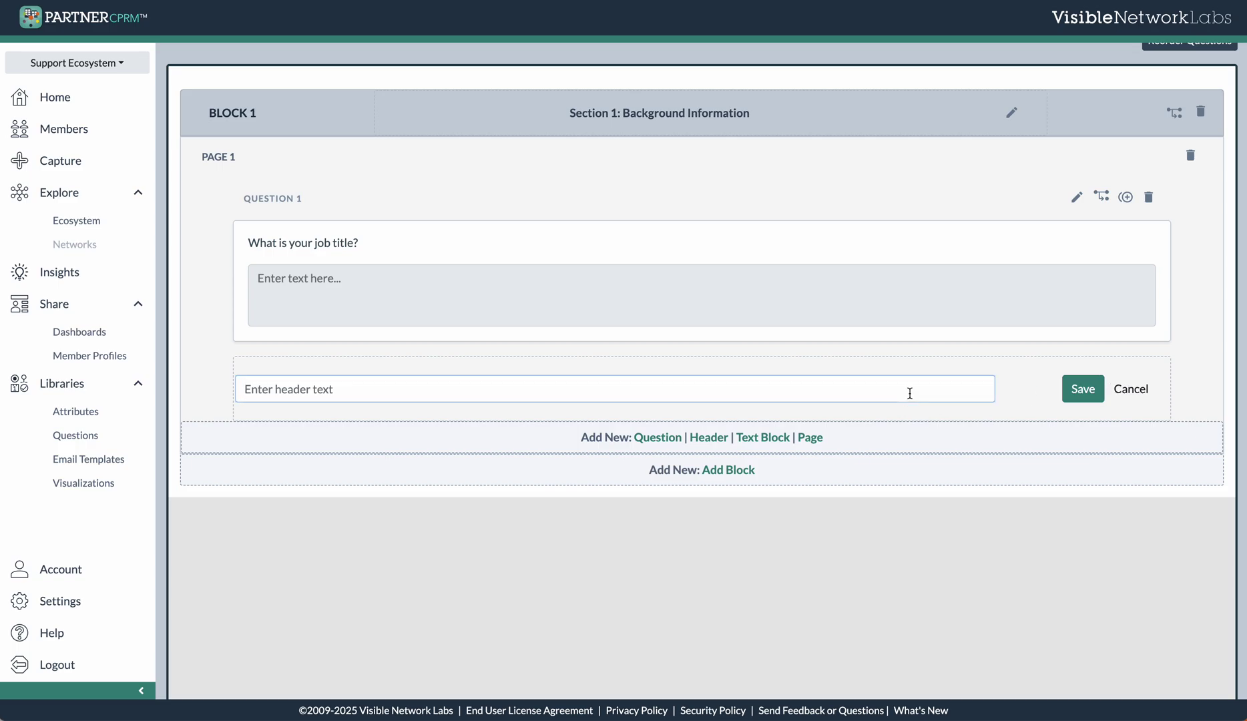
type("Get ready for the next section!")
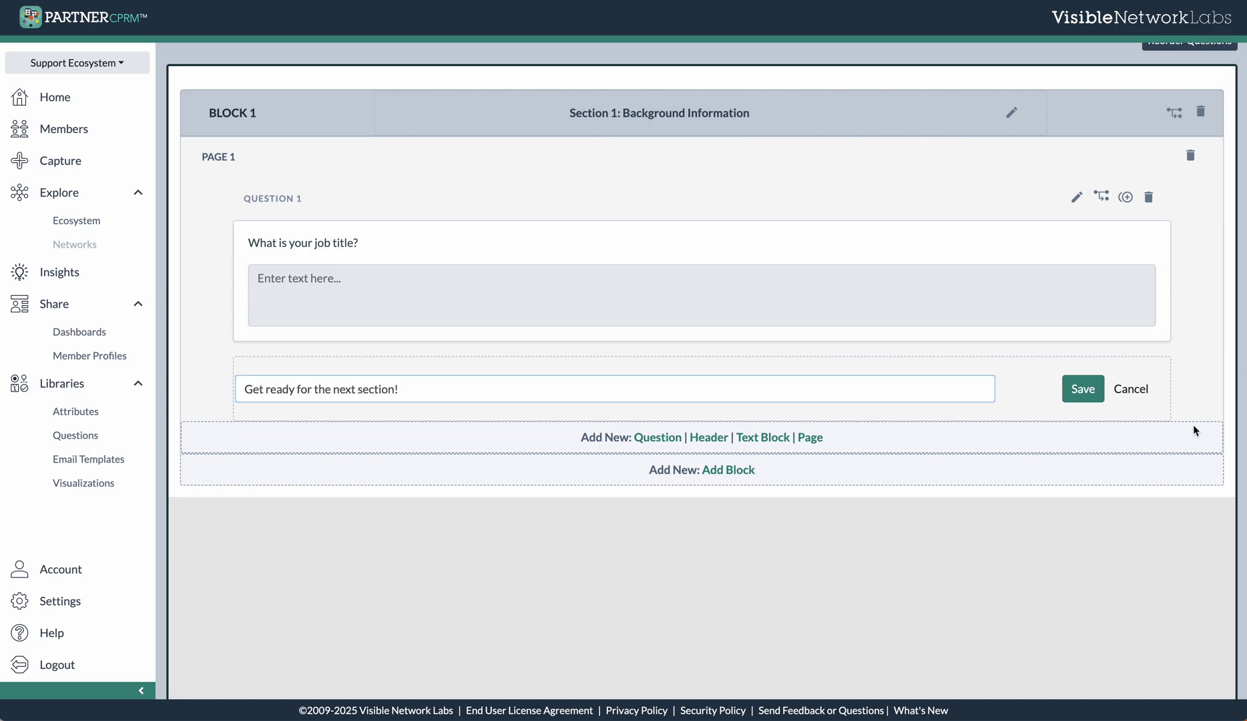
left_click(1082, 389)
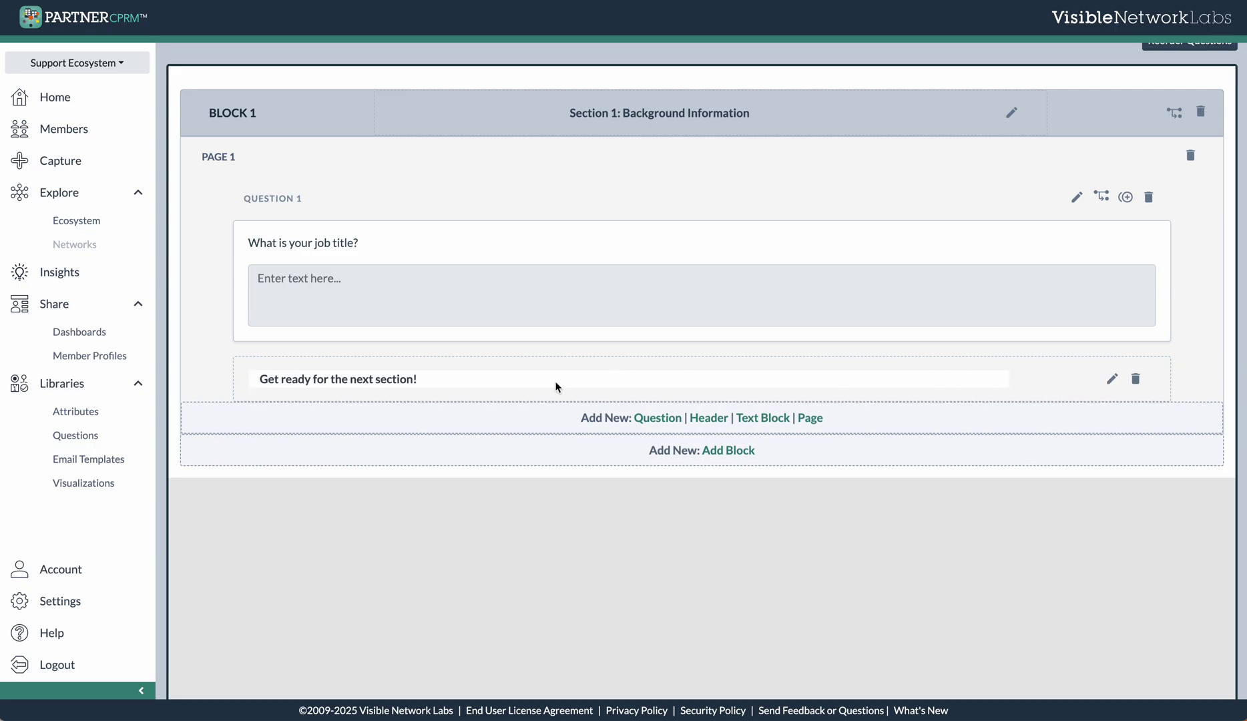
Step: Try an empty text block below the "Get ready for the next section!" header, and delete it
left_click(774, 416)
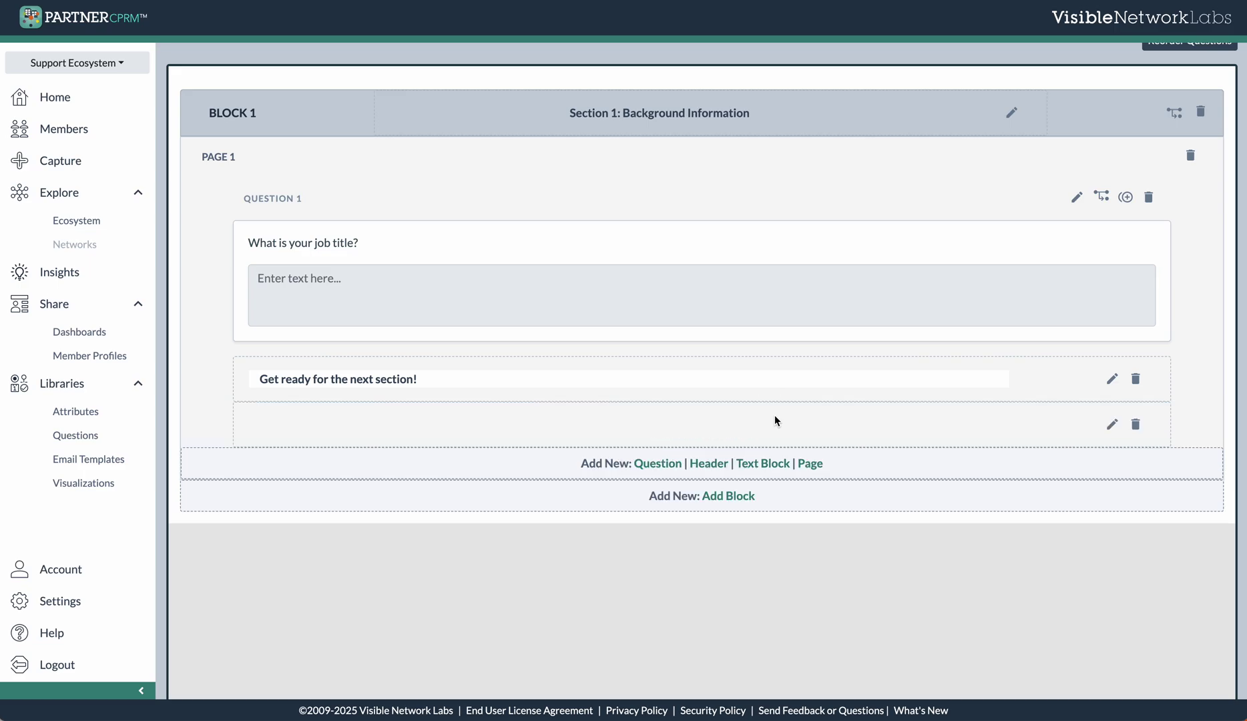
left_click(1111, 425)
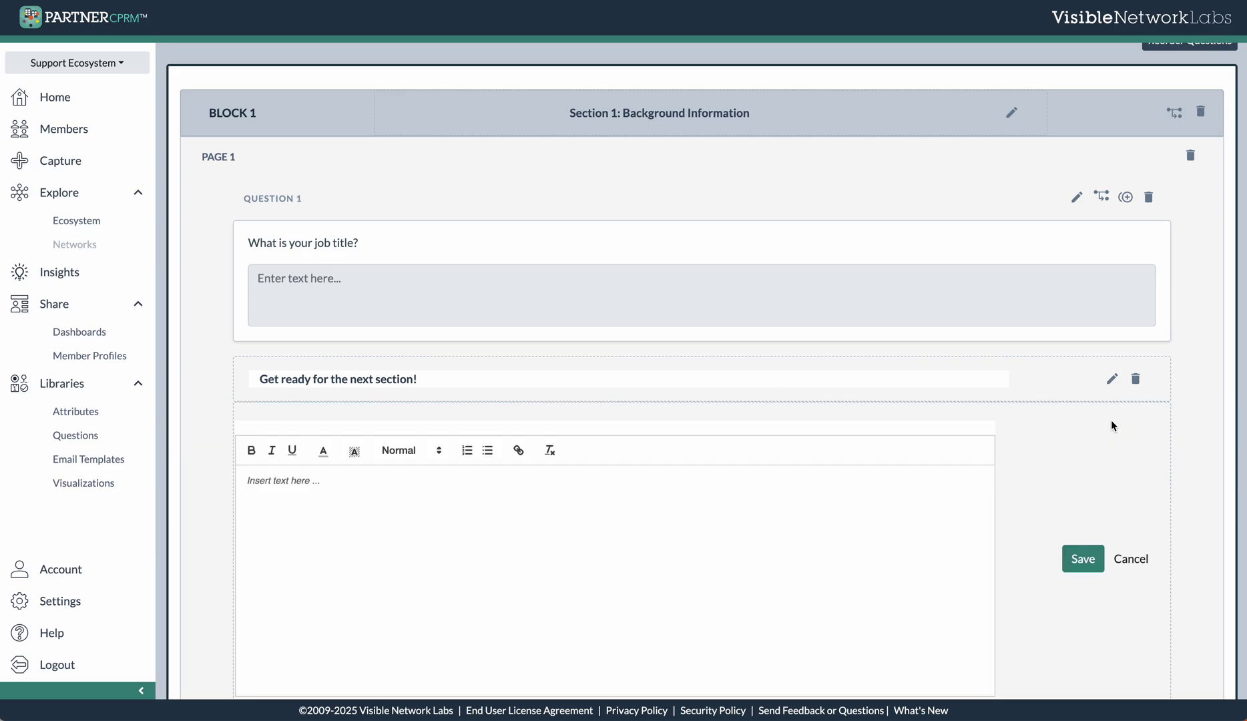
scroll(840, 514, "down", 1)
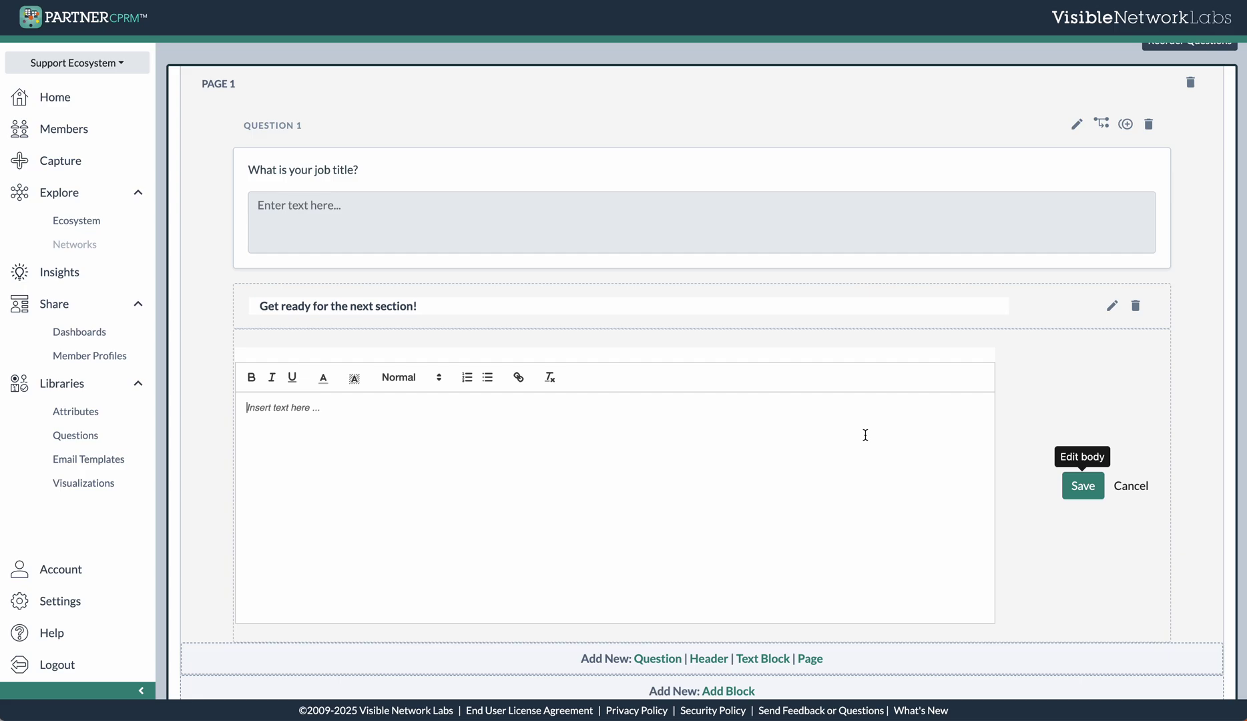
scroll(865, 434, "up", 1)
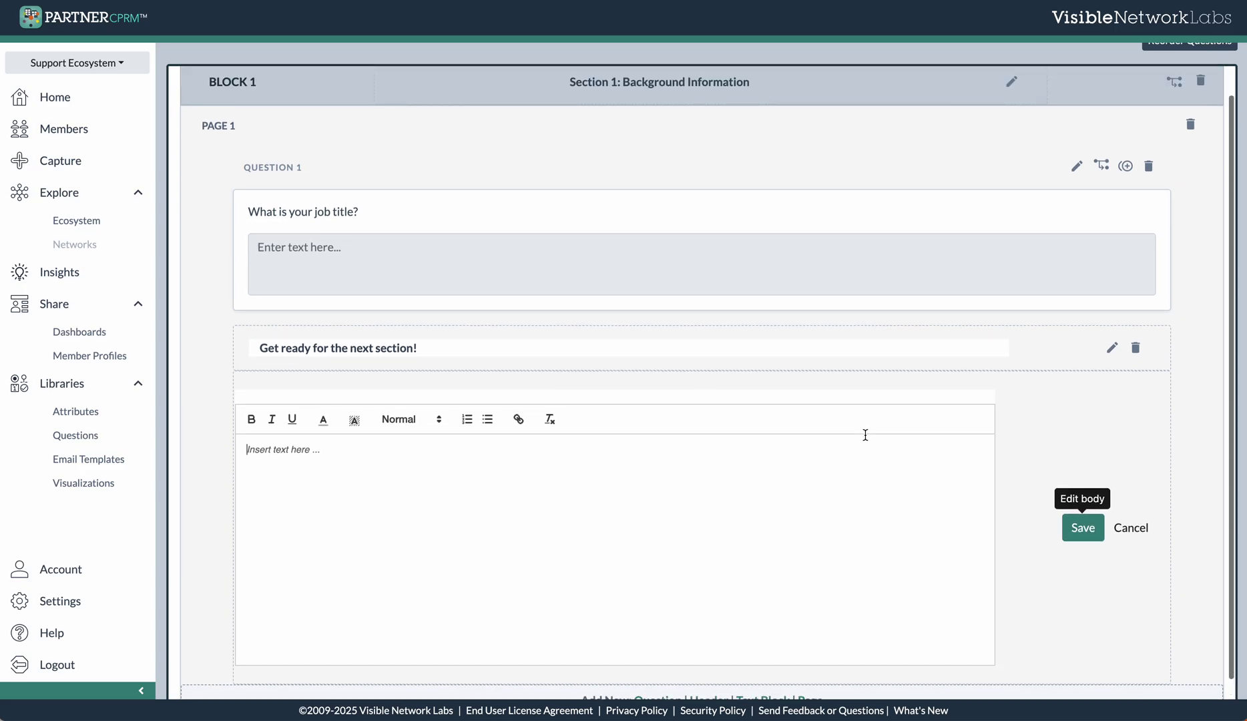
left_click(1133, 529)
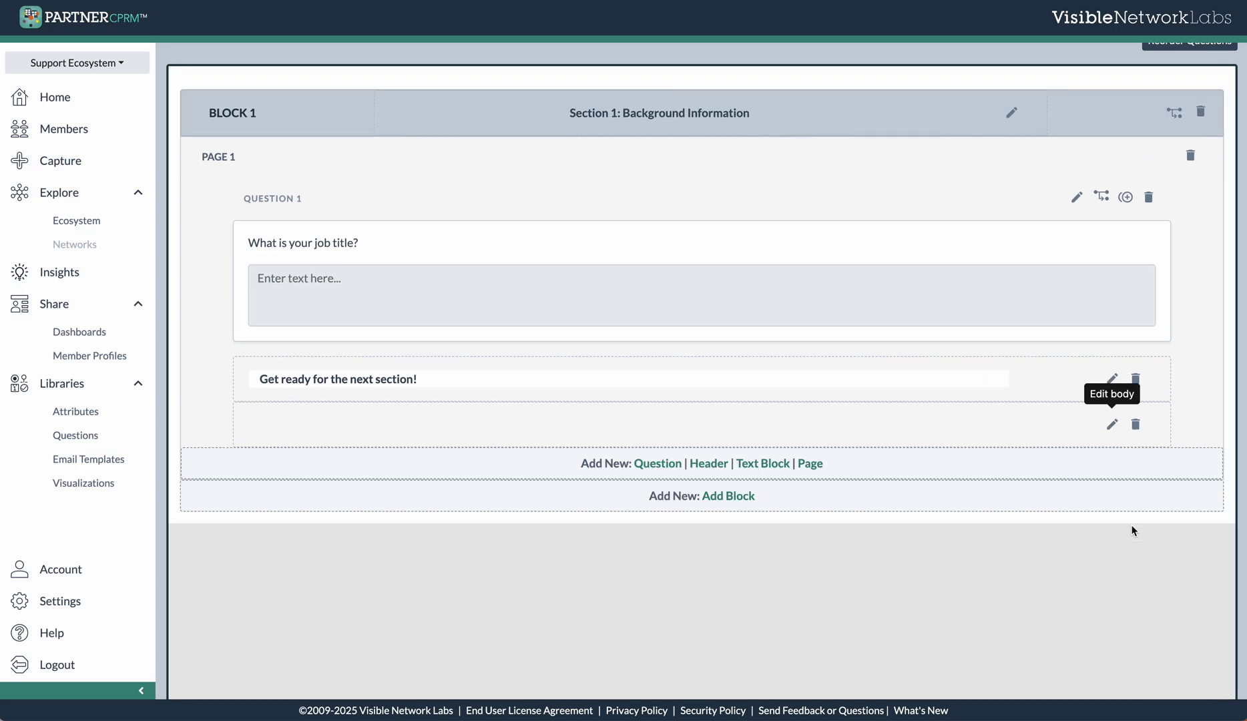
left_click(1135, 424)
left_click(743, 67)
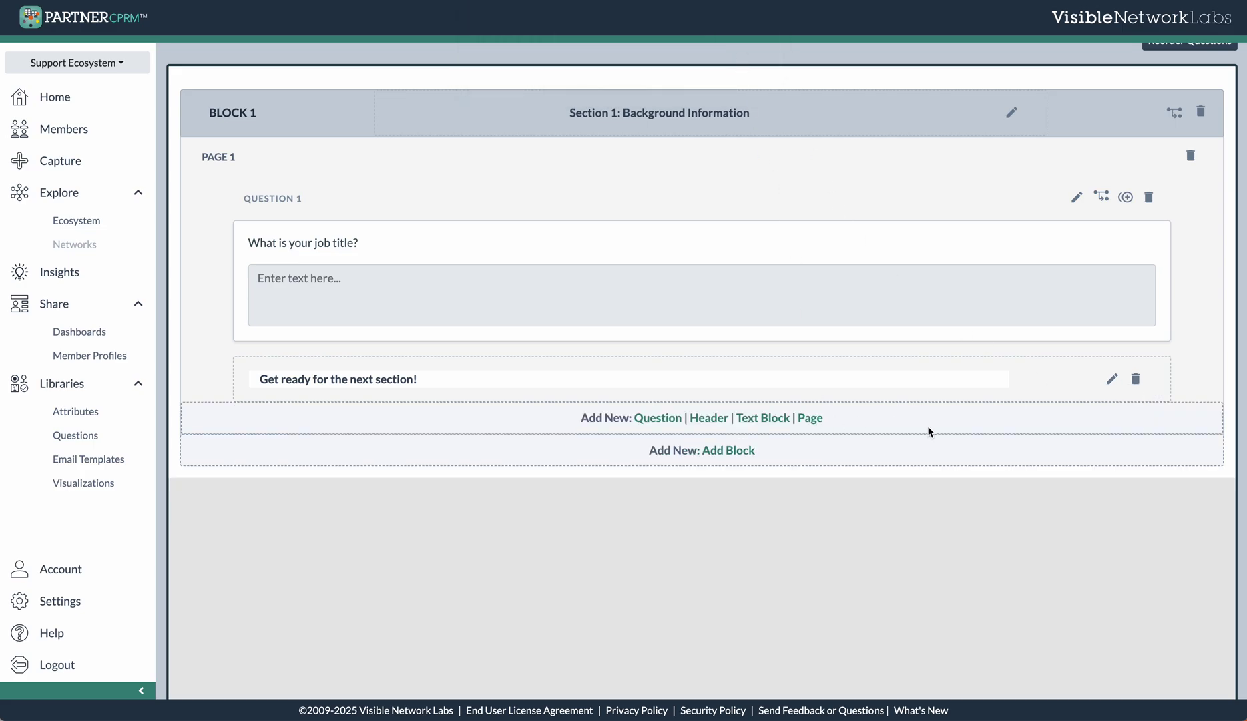
Step: Add the network member selection question "Which of these network members do you have a relationship with?" from the question bank below the header
left_click(653, 418)
left_click(653, 404)
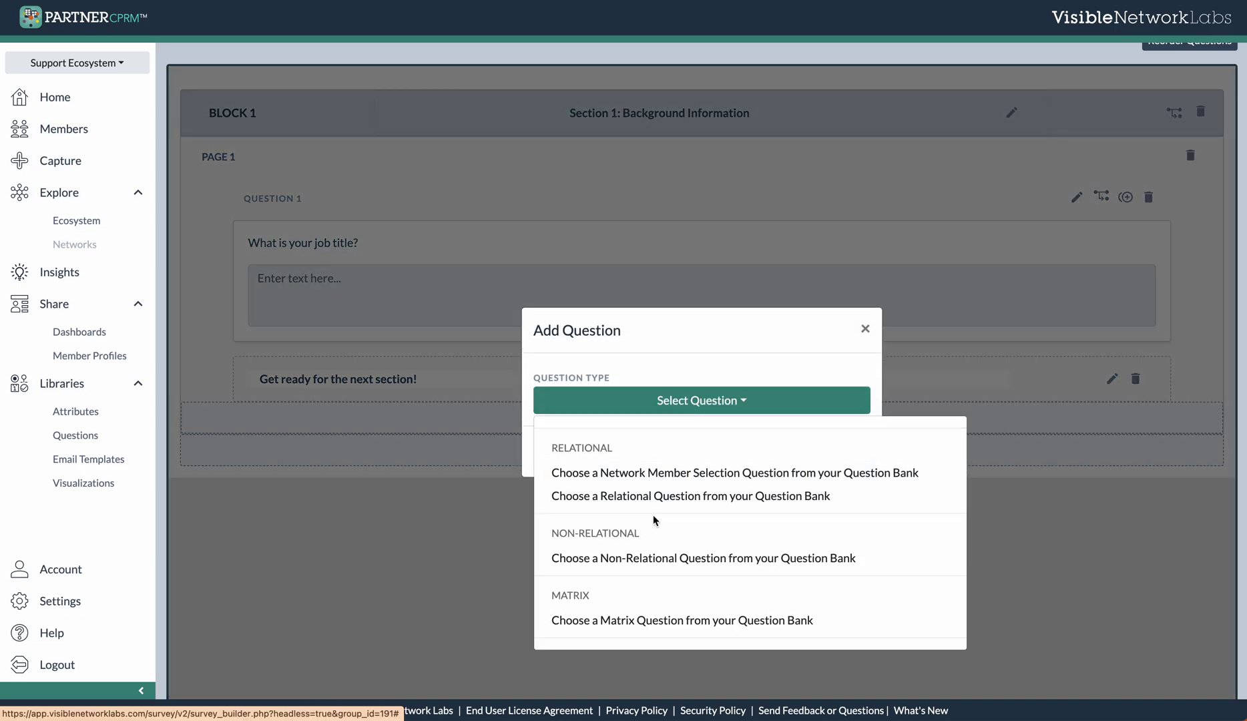
left_click(663, 472)
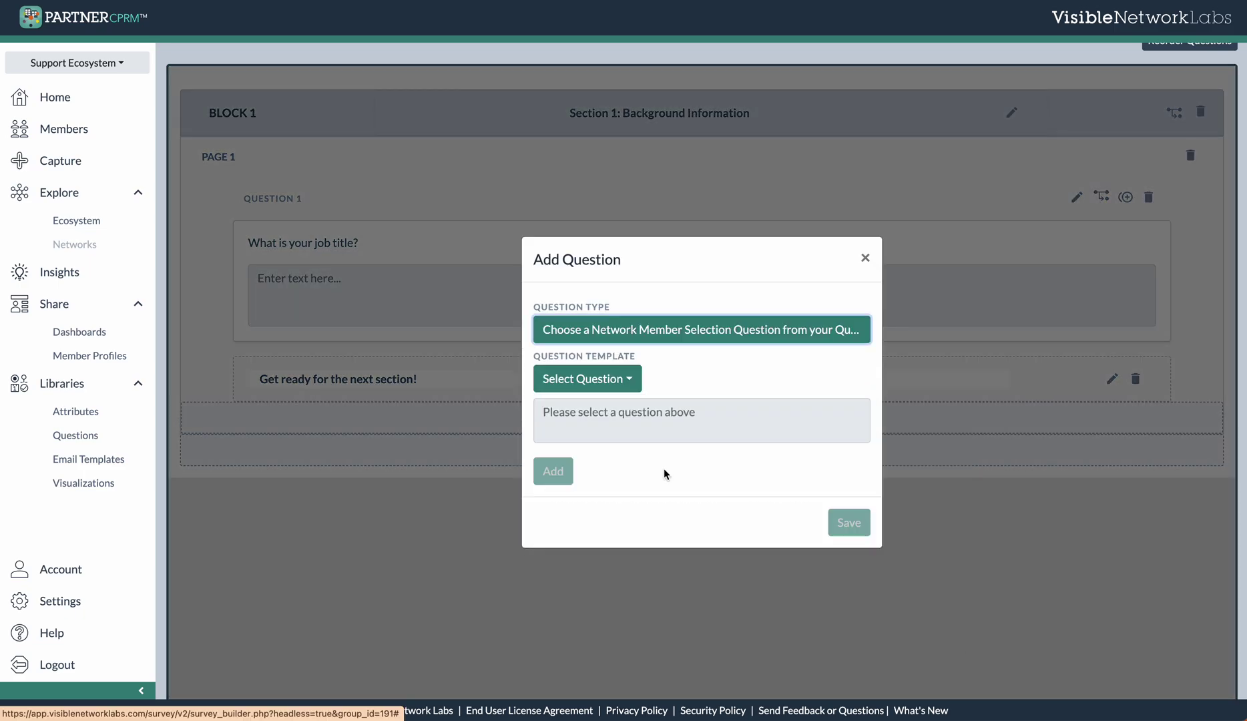
left_click(594, 378)
left_click(699, 414)
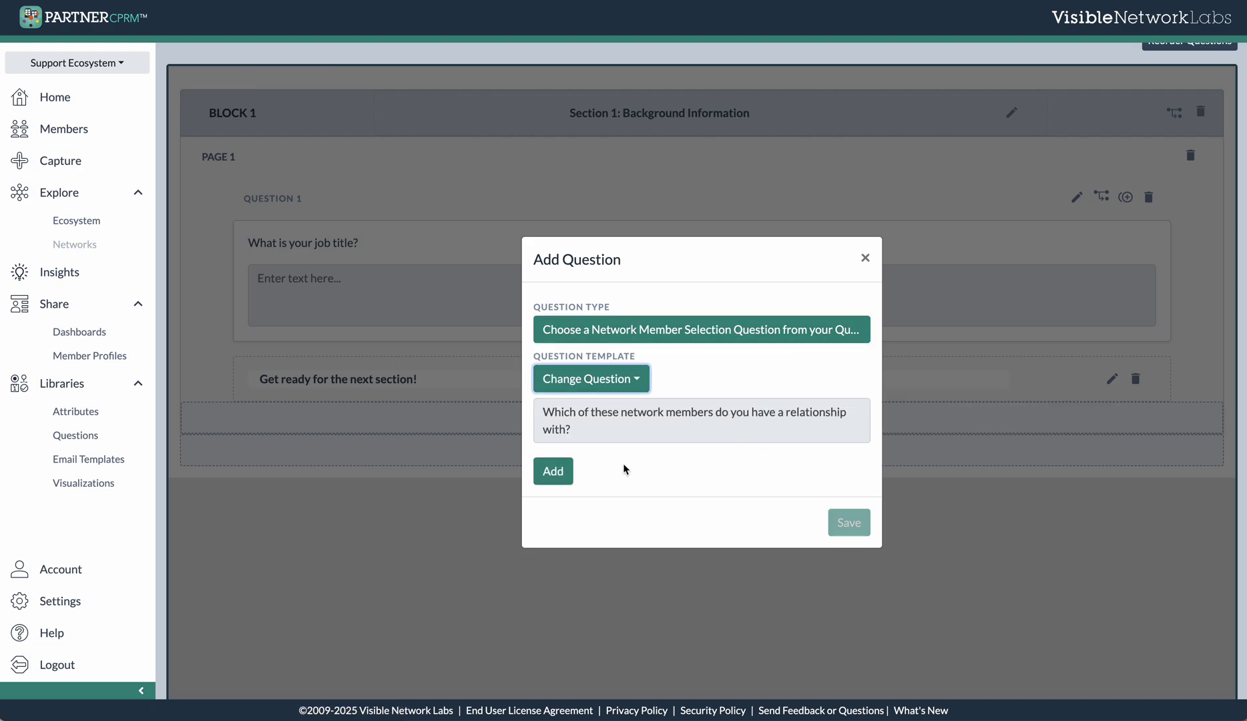
left_click(558, 478)
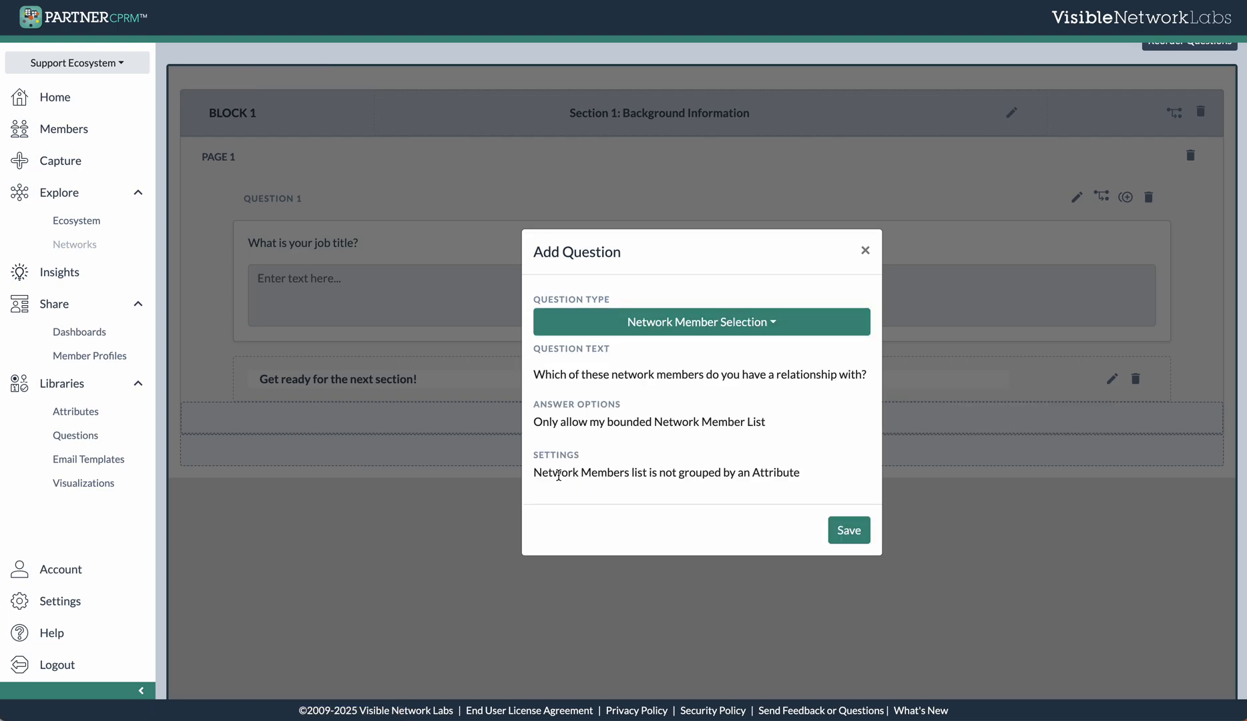
left_click(843, 528)
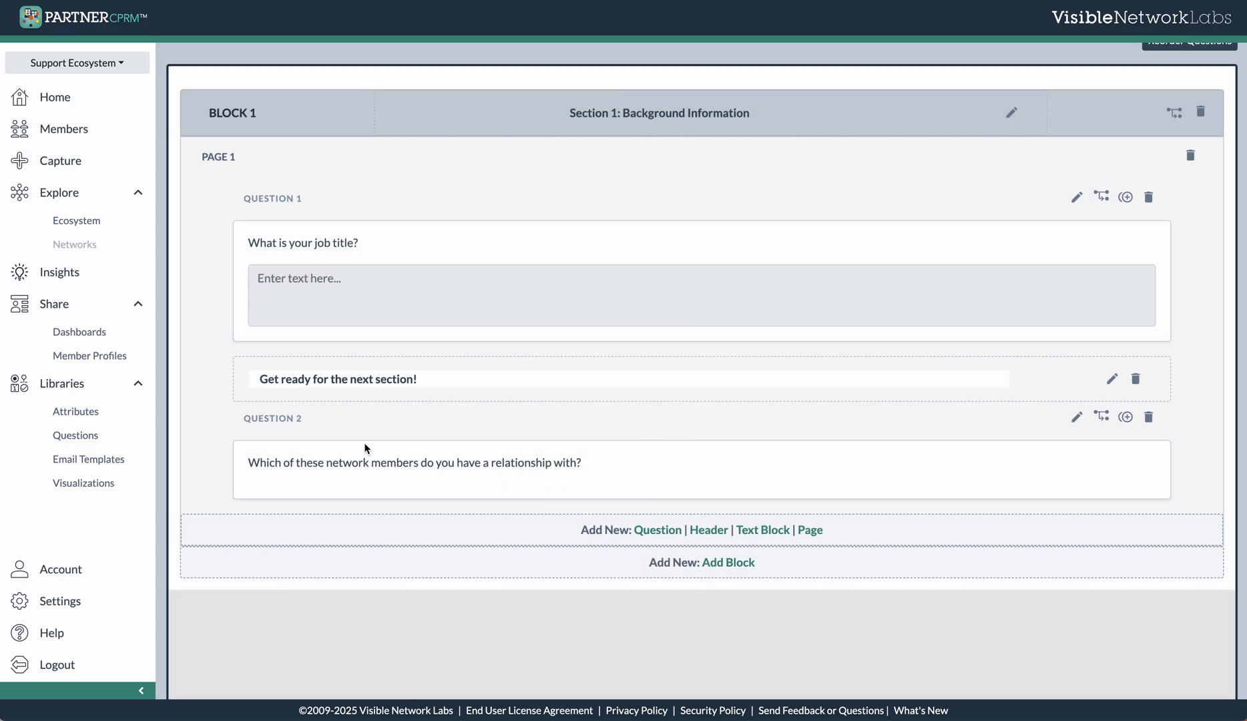
Step: Add the relational question "How RELIABLE is the organization/program/department?" from the question bank to page 1
scroll(620, 456, "down", 1)
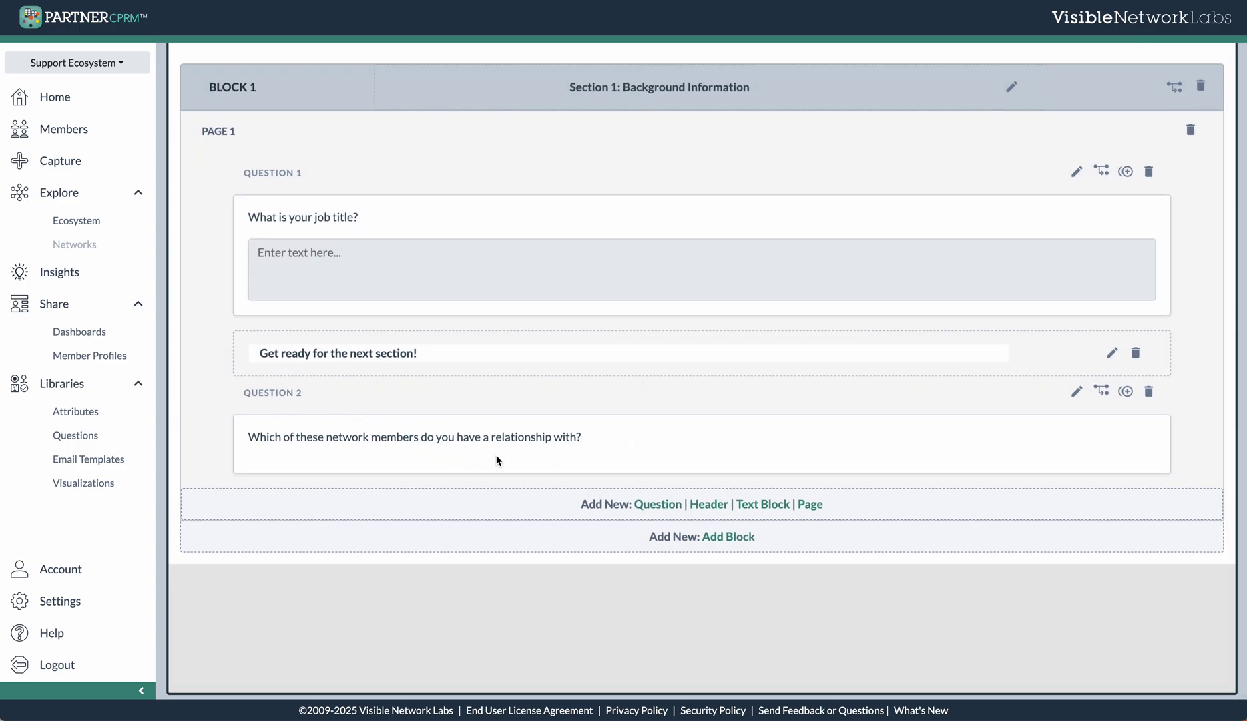
left_click(657, 505)
left_click(643, 377)
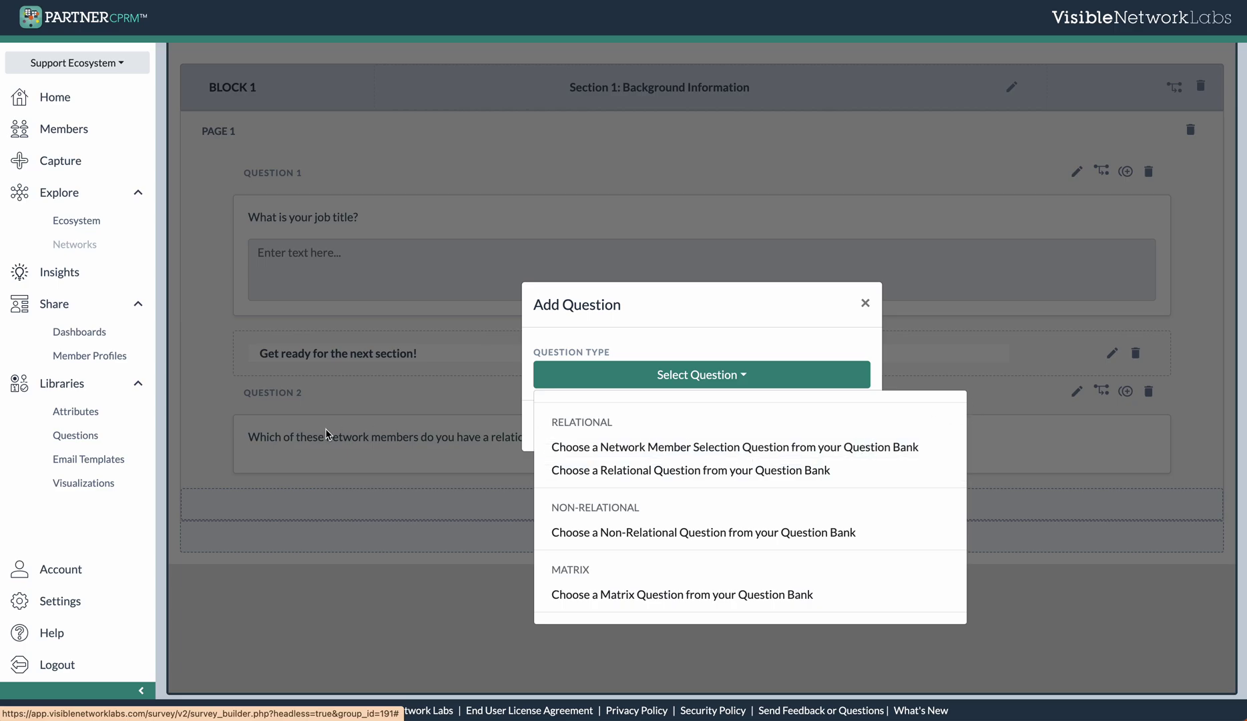
left_click(716, 471)
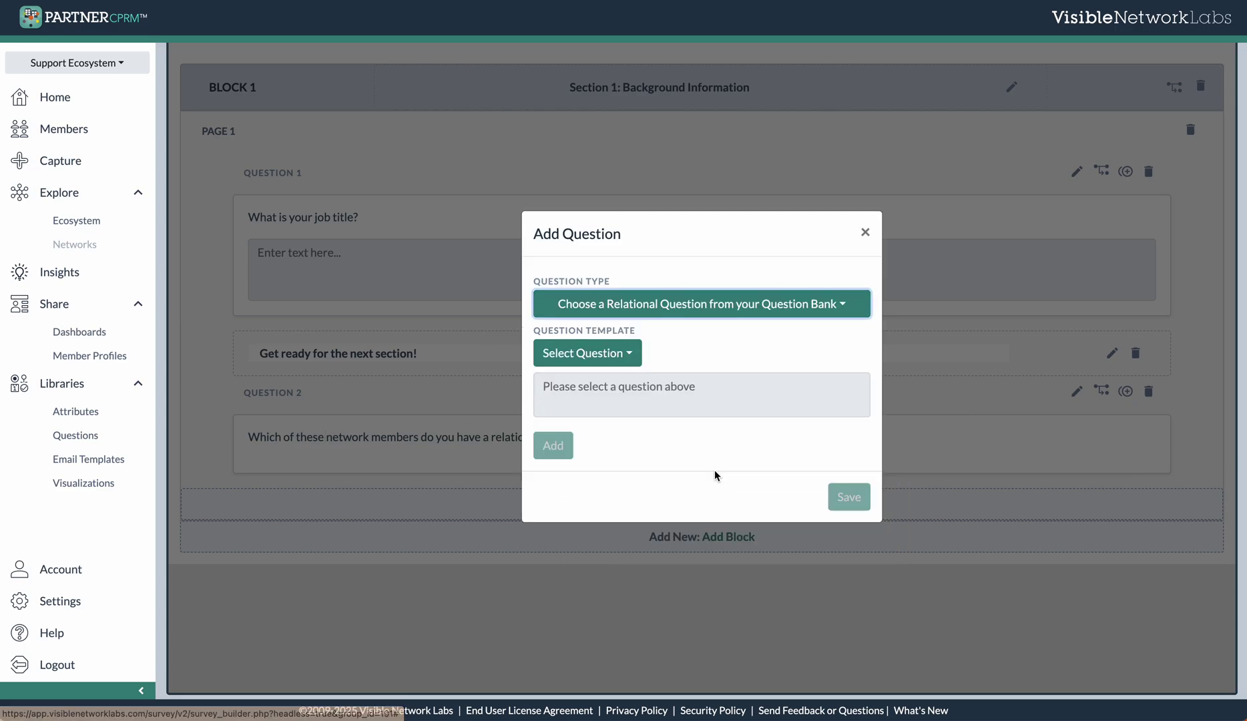
left_click(633, 353)
left_click(646, 384)
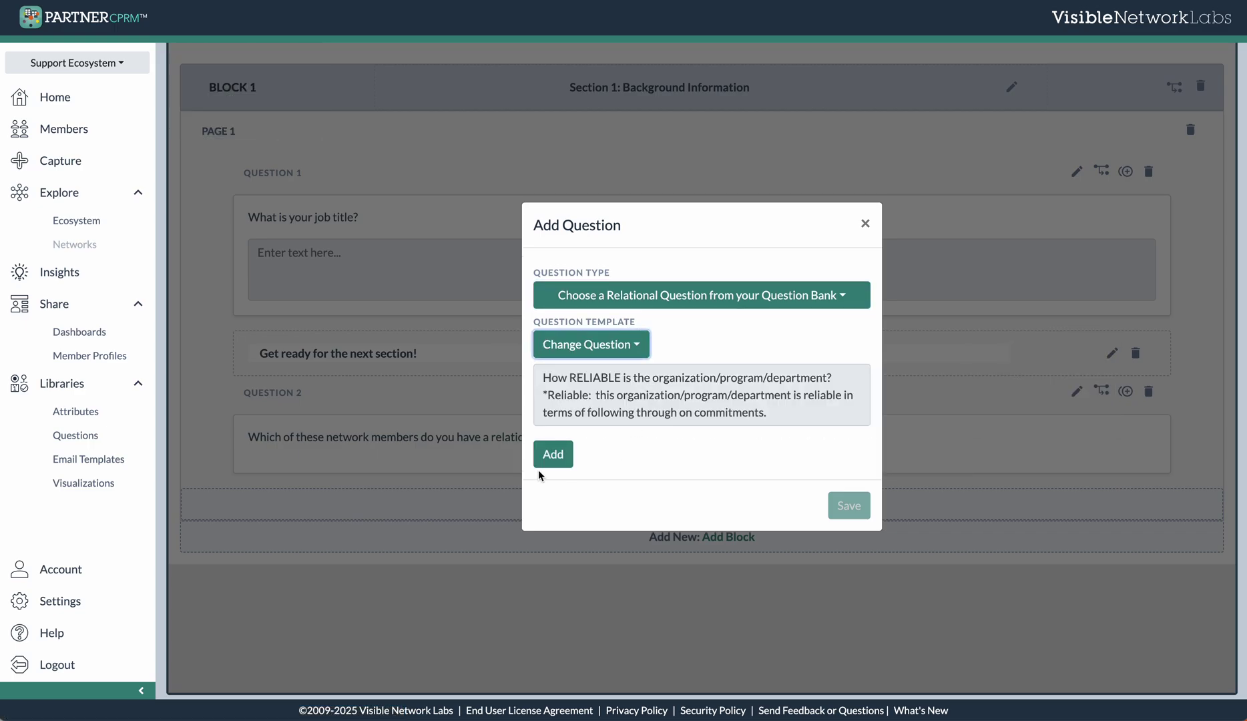
left_click(553, 456)
left_click(846, 544)
Step: Add the relational question on the extent to which the organization/program/department SHARES A MISSION from the question bank to page 1
scroll(751, 473, "down", 2)
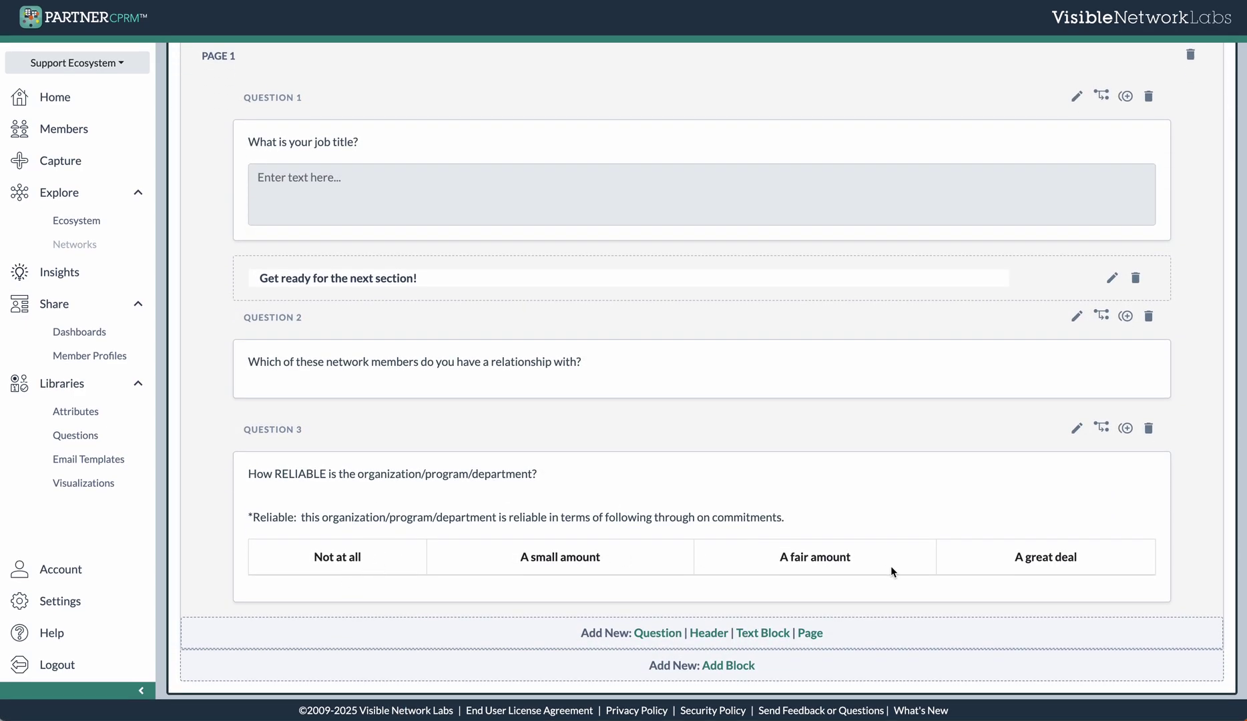
left_click(662, 632)
left_click(785, 373)
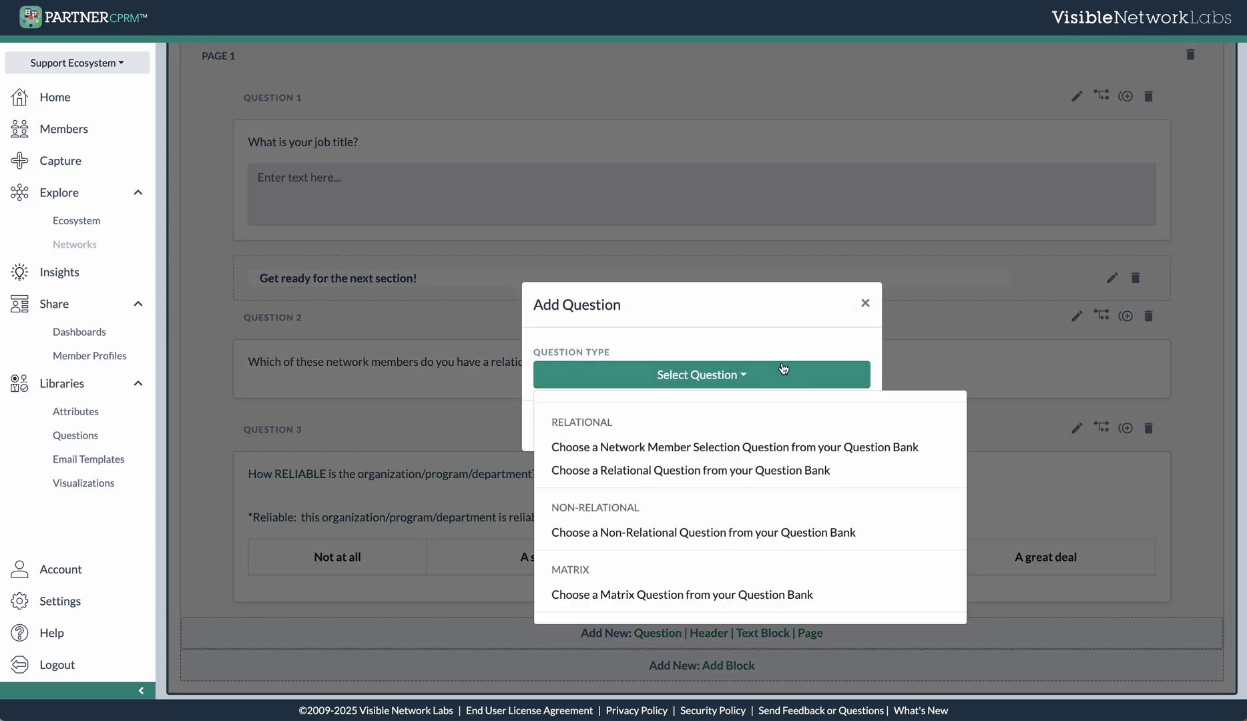
left_click(736, 472)
left_click(636, 354)
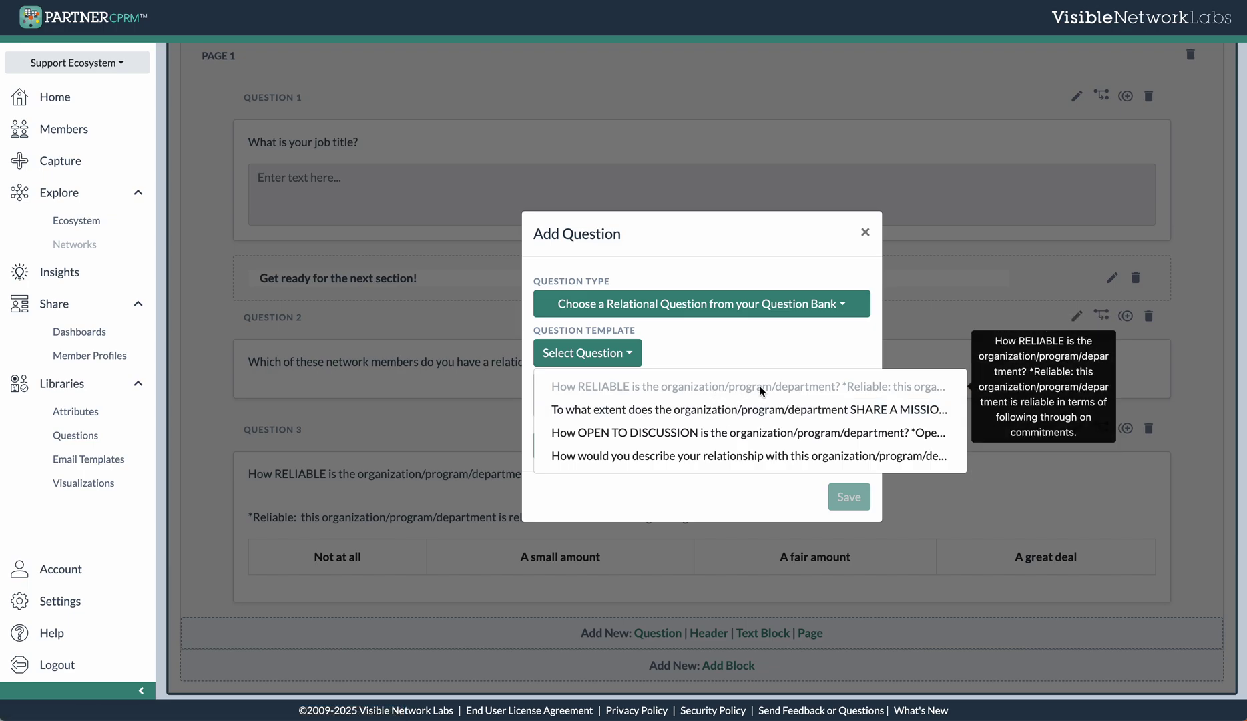
left_click(800, 410)
left_click(564, 476)
left_click(848, 554)
Step: Add the relational question "How OPEN TO DISCUSSION is the organization/program/department?" from the question bank to page 1
scroll(830, 406, "down", 3)
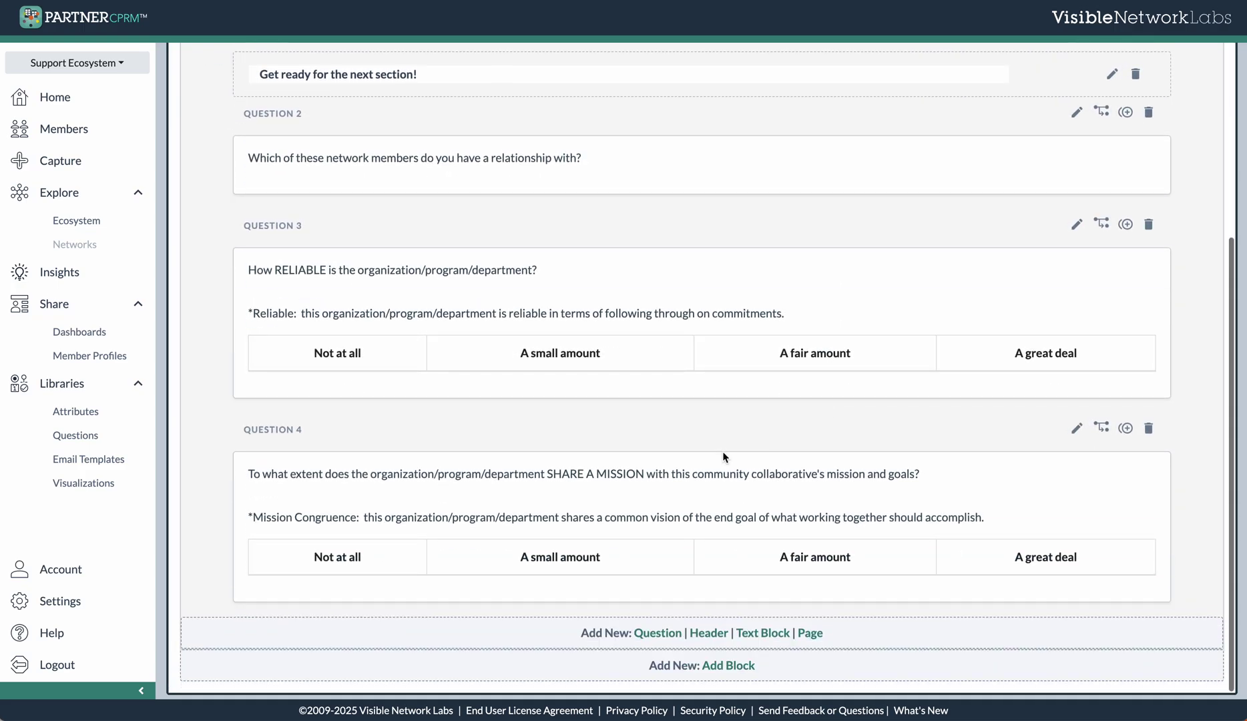
left_click(654, 633)
left_click(672, 371)
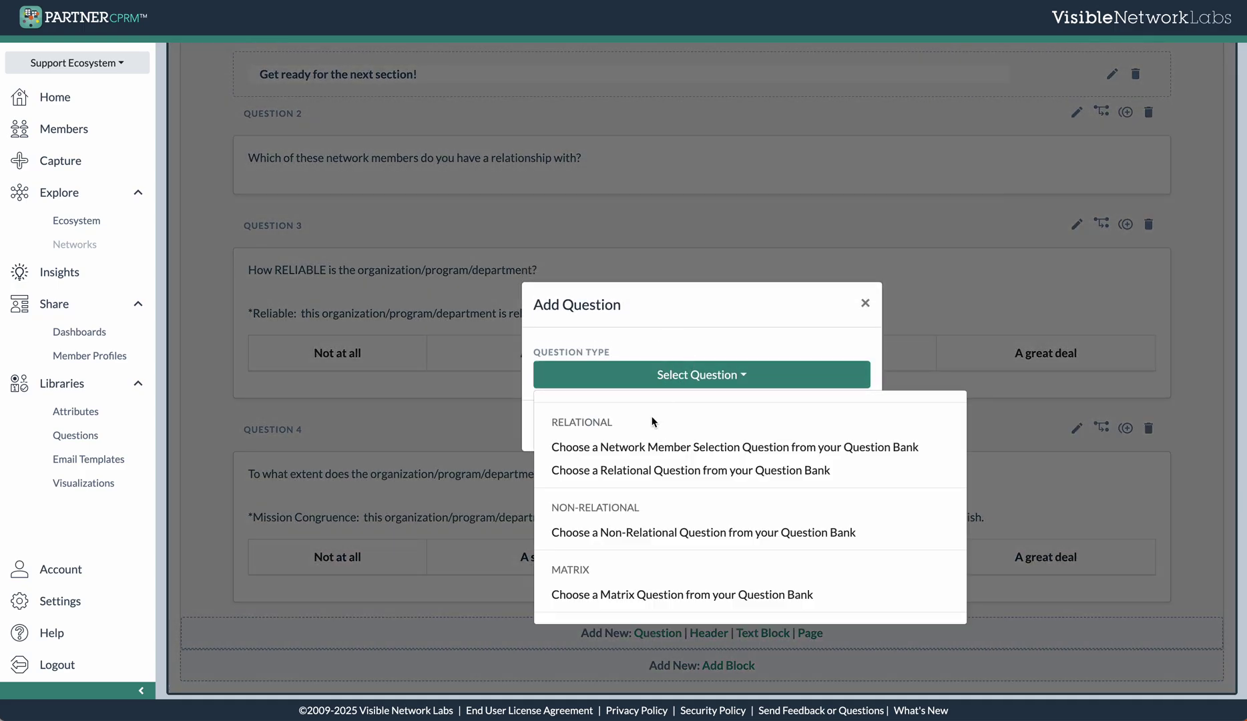
left_click(646, 471)
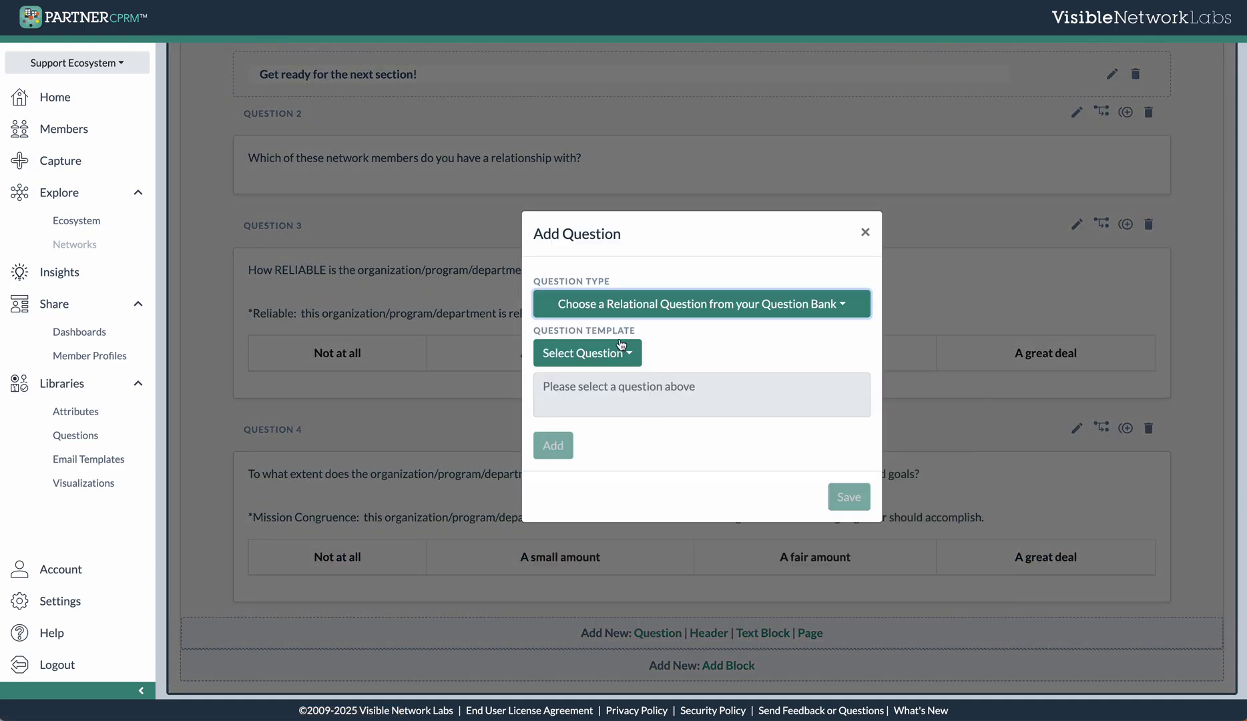
left_click(624, 352)
left_click(694, 438)
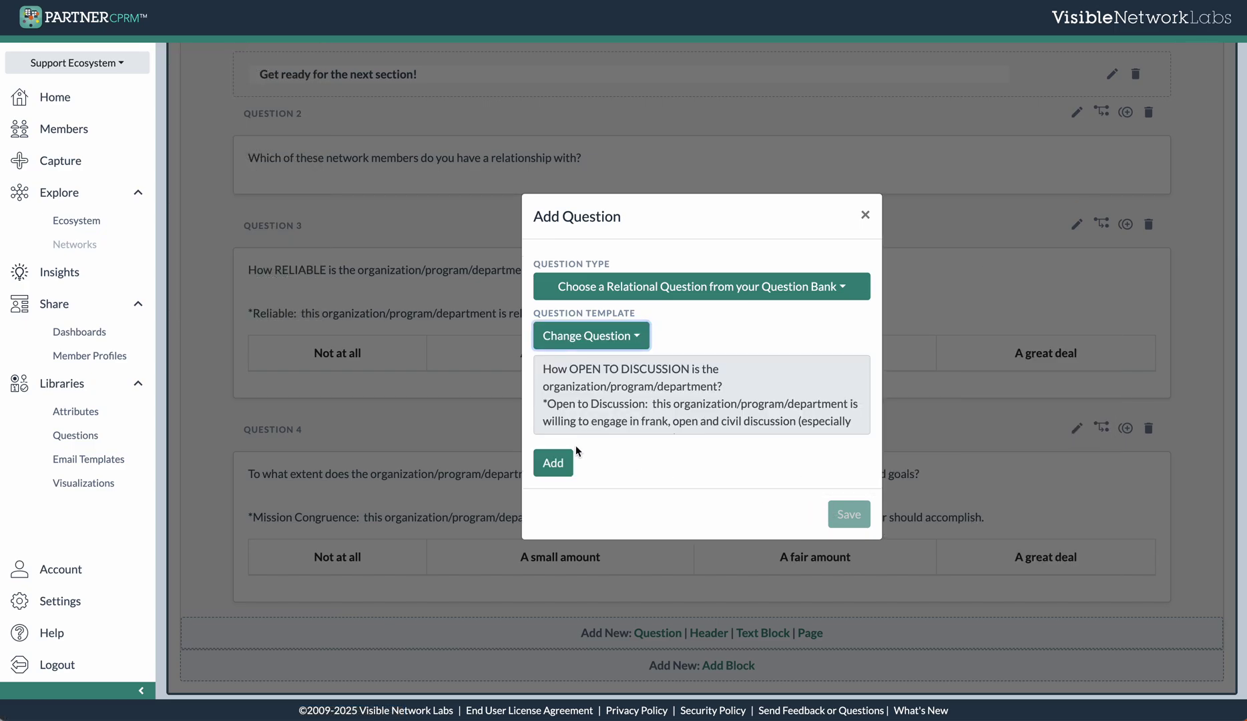
left_click(553, 462)
left_click(848, 578)
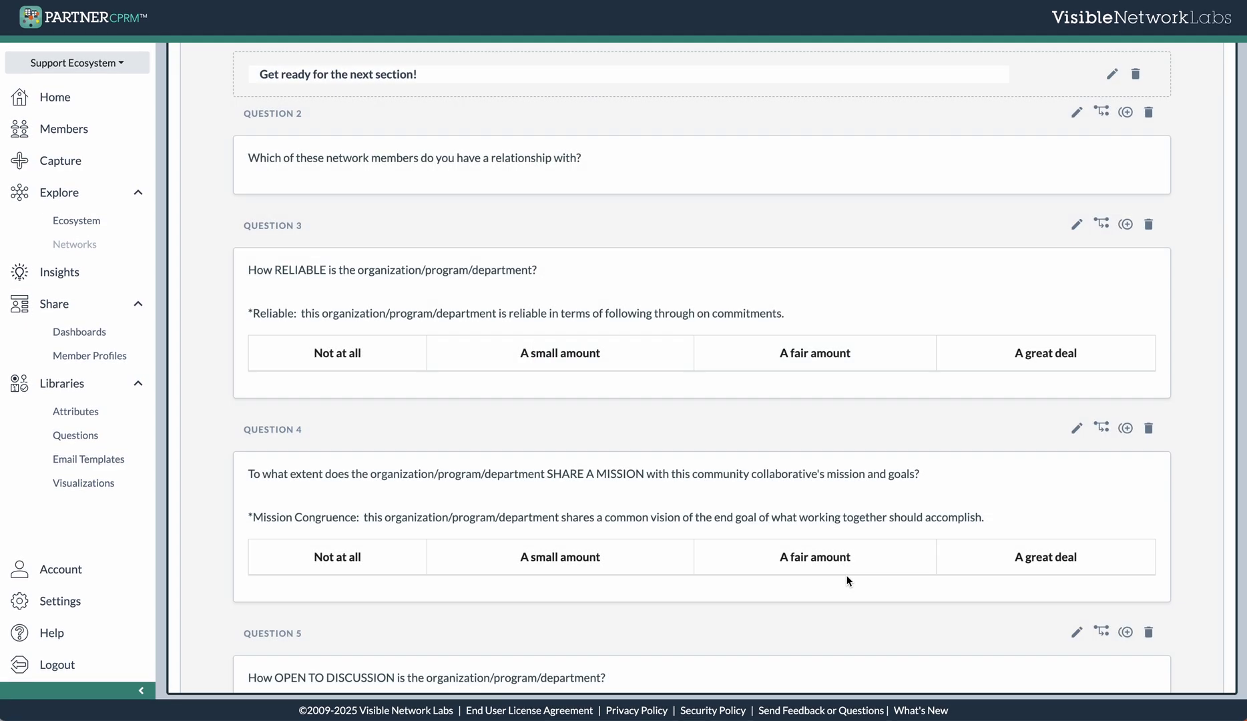
Step: Add a second page to the block after the OPEN TO DISCUSSION question
scroll(848, 579, "down", 3)
scroll(846, 581, "up", 10)
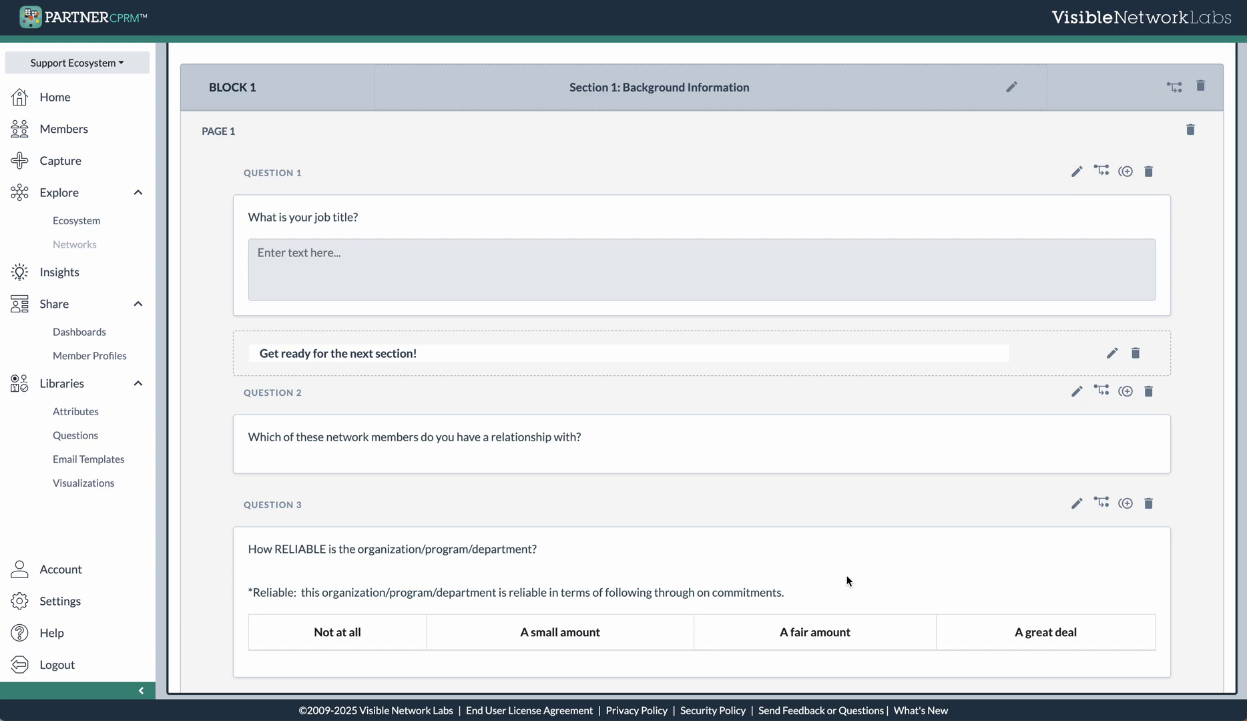
scroll(846, 581, "down", 10)
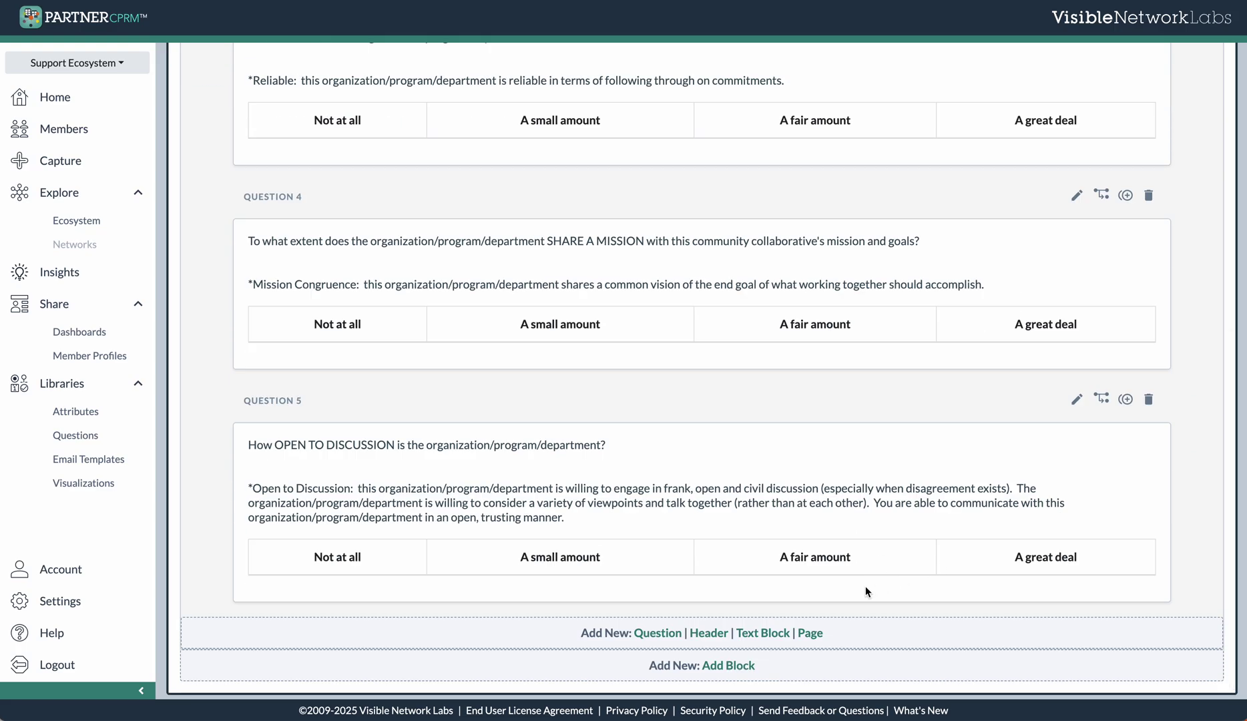
left_click(815, 634)
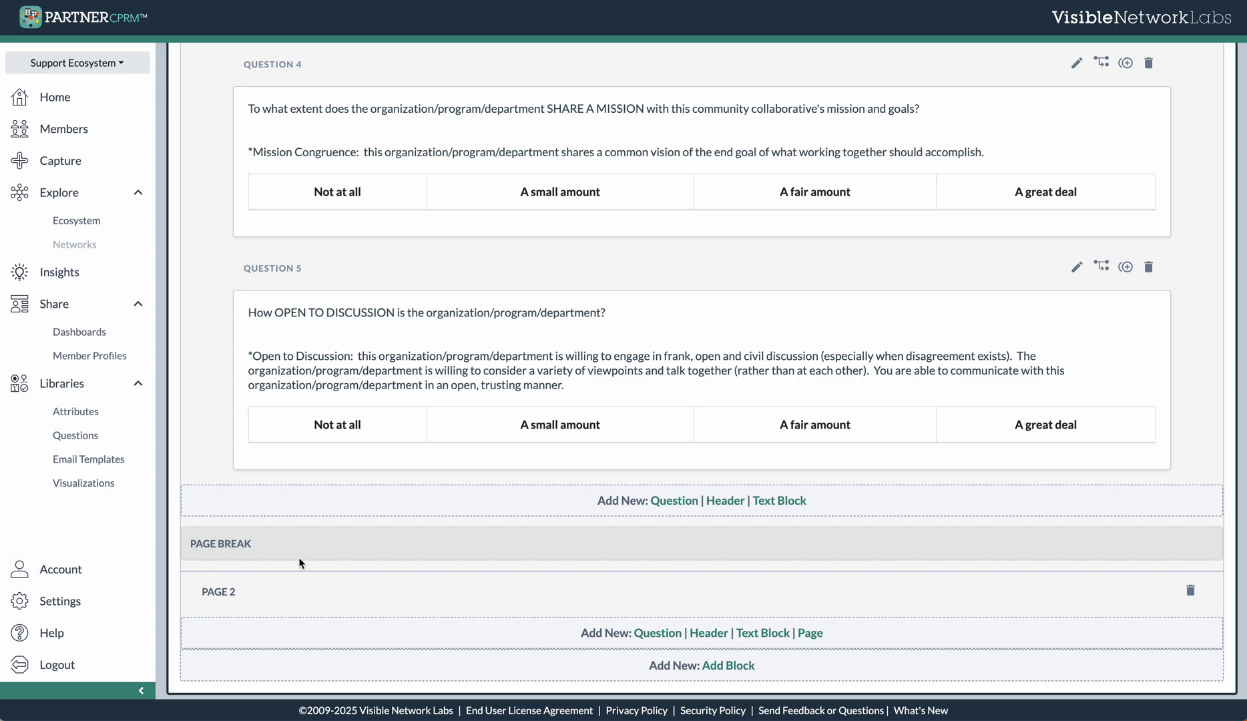
Step: Reorder the survey so the network member selection question follows the RELIABLE question, and save the new order
scroll(299, 559, "up", 3)
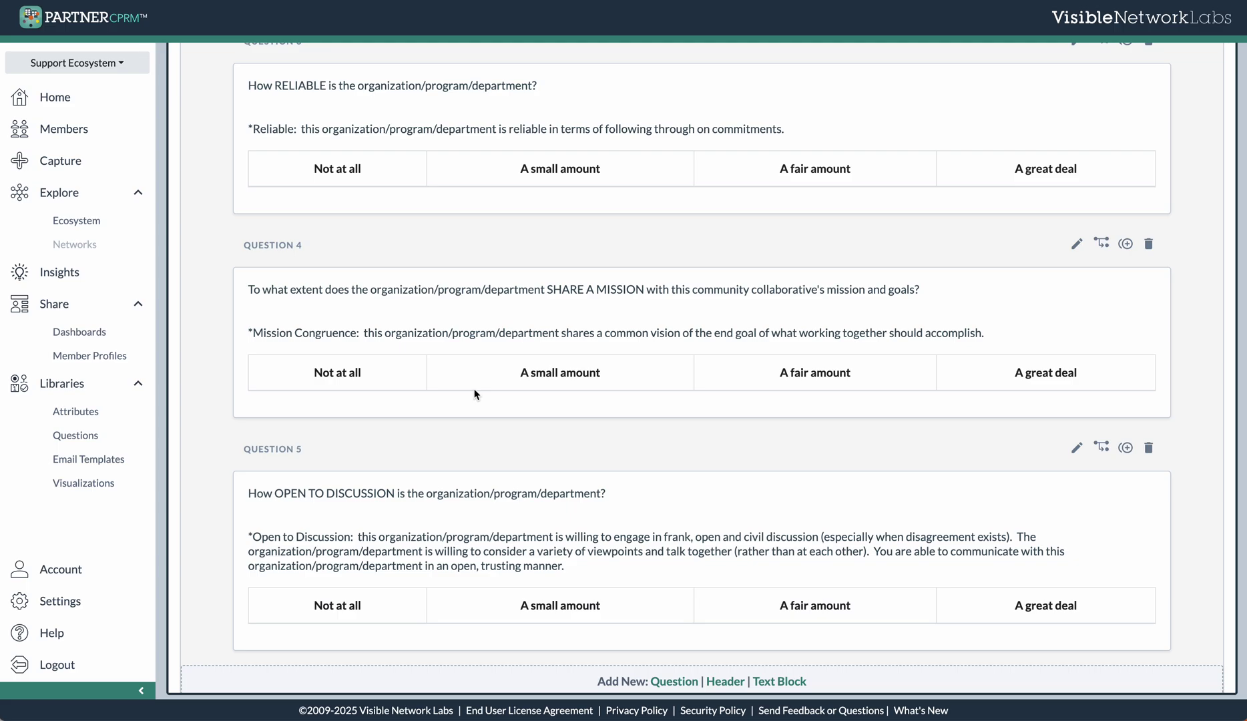
scroll(475, 393, "up", 9)
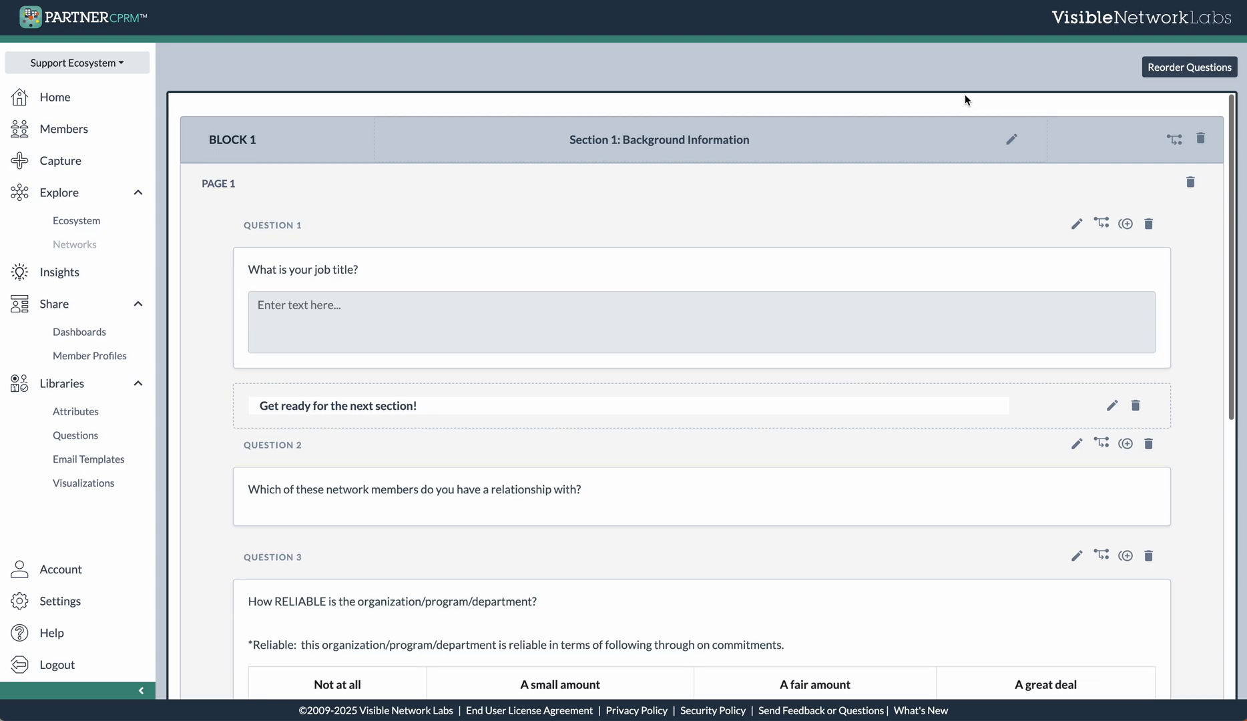
scroll(976, 229, "down", 3)
scroll(976, 229, "down", 3)
scroll(974, 228, "up", 6)
left_click(1186, 68)
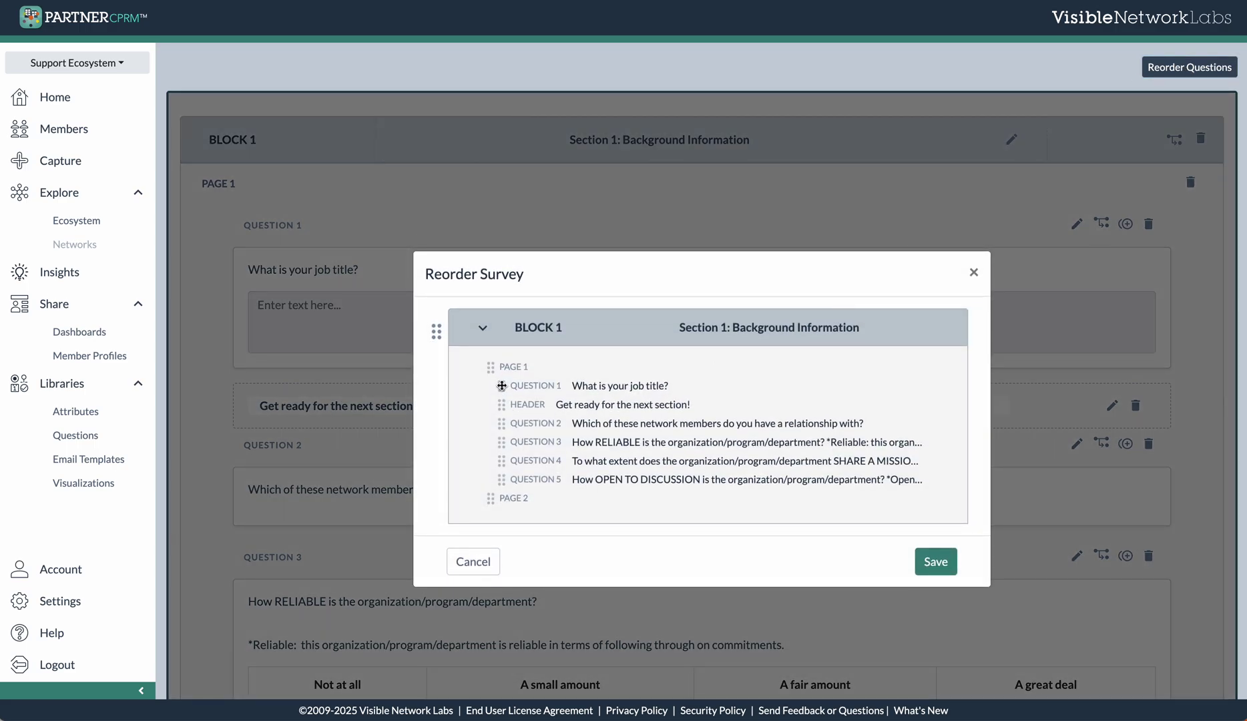
mouse_move(501, 423)
left_mouse_down()
mouse_move(501, 404)
mouse_move(501, 441)
left_mouse_up()
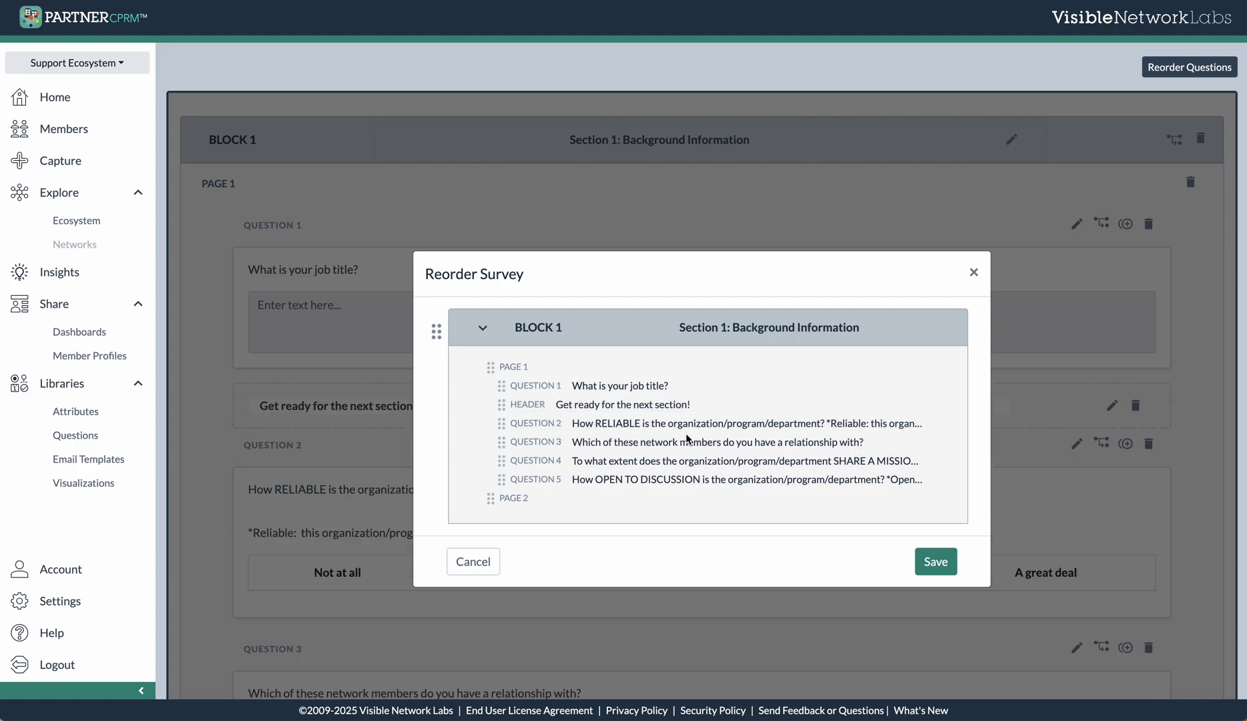
left_click(946, 570)
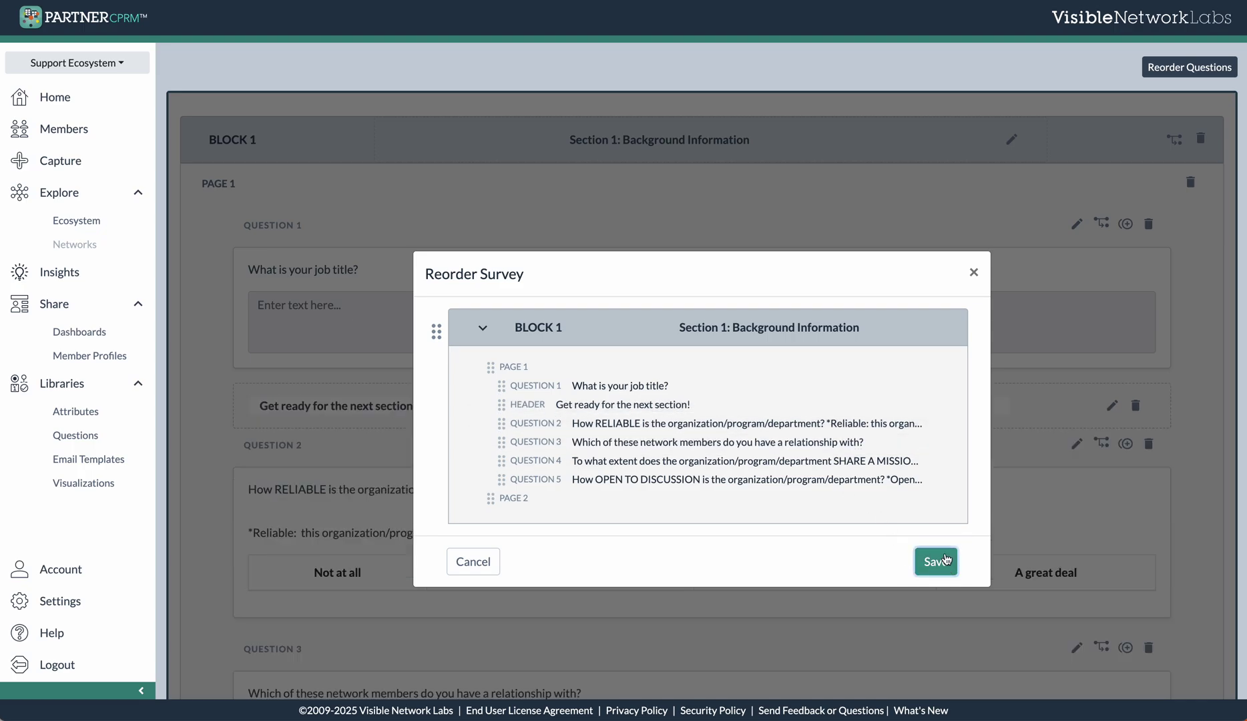
left_click(938, 560)
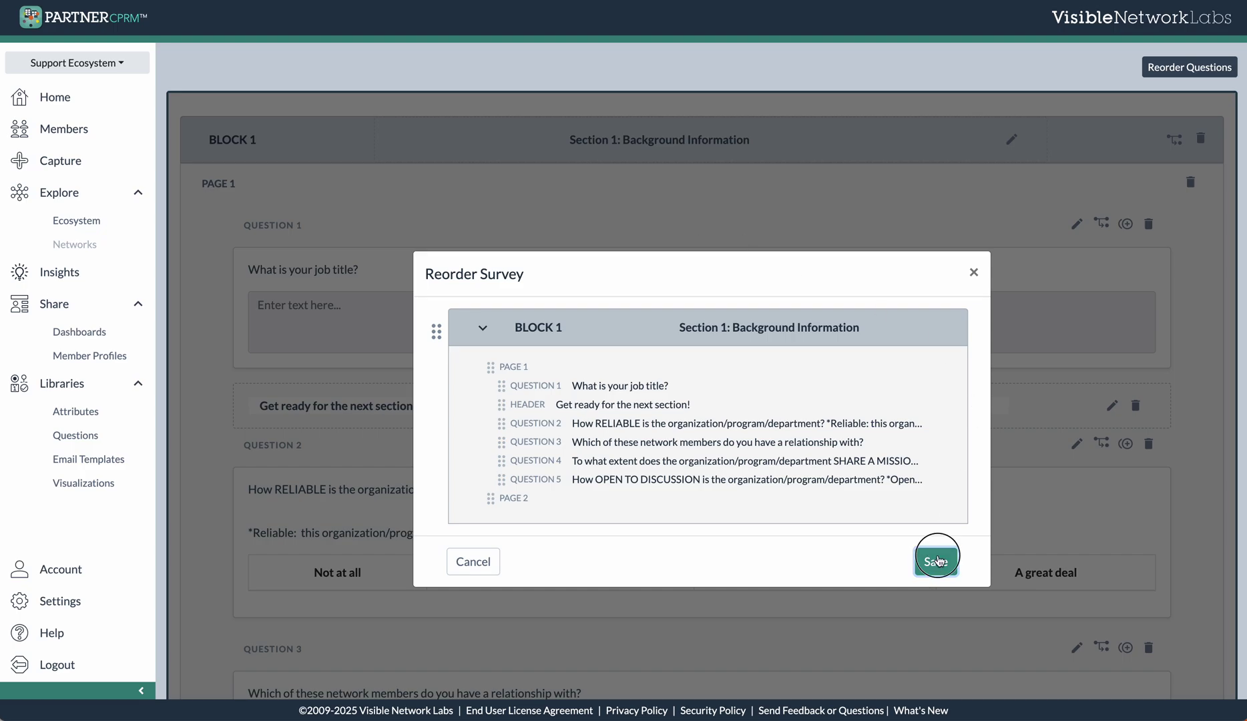
left_click(973, 272)
scroll(976, 278, "down", 10)
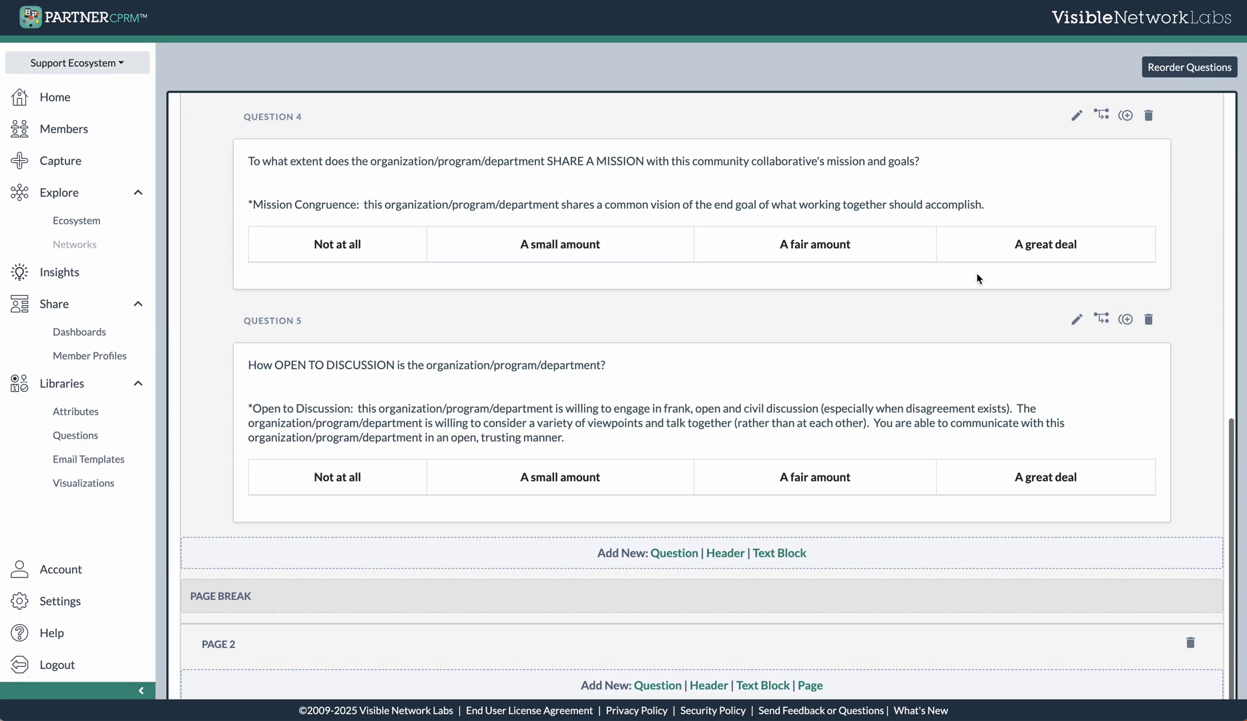
scroll(976, 279, "up", 10)
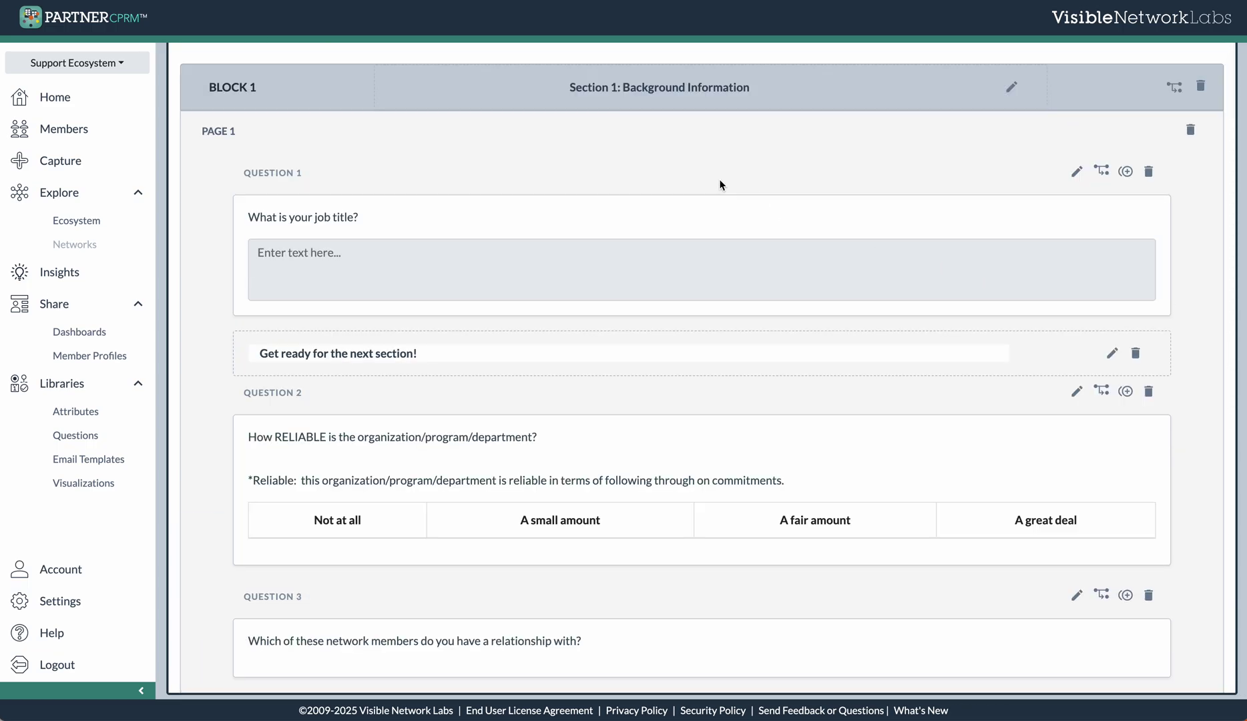
scroll(719, 179, "up", 1)
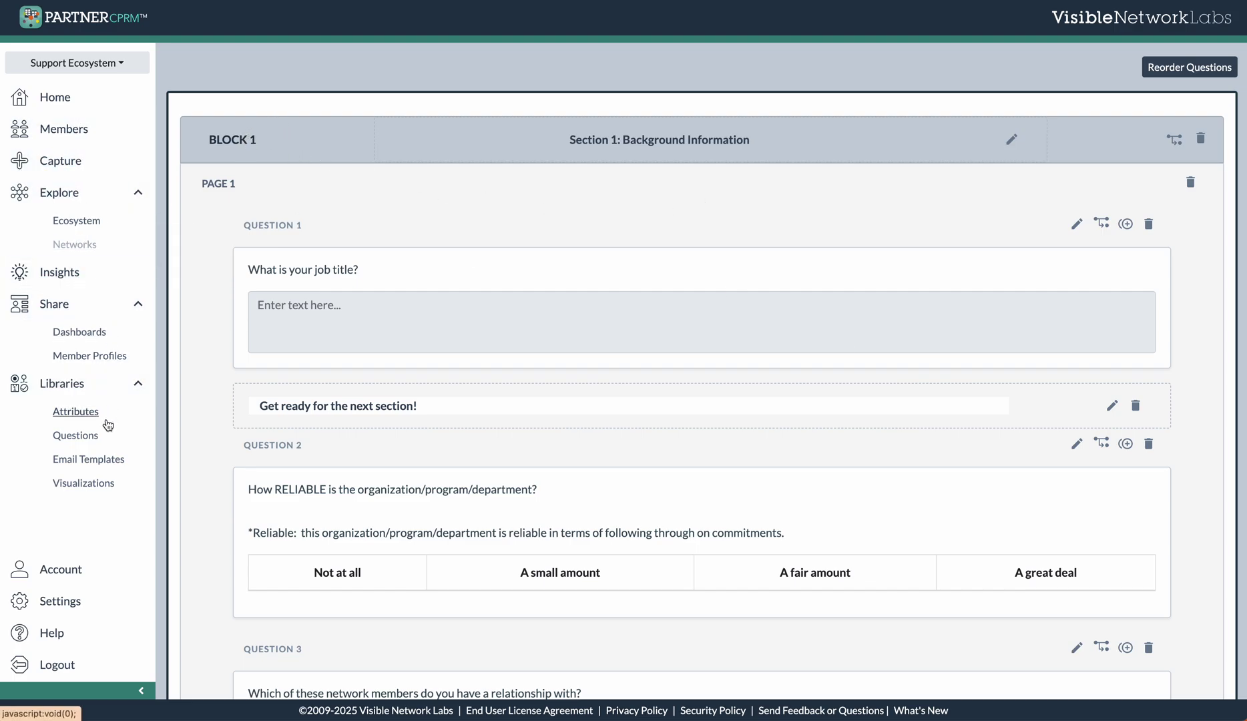
Step: Open the question library's list of groups to check the Example Survey Template entry
left_click(92, 438)
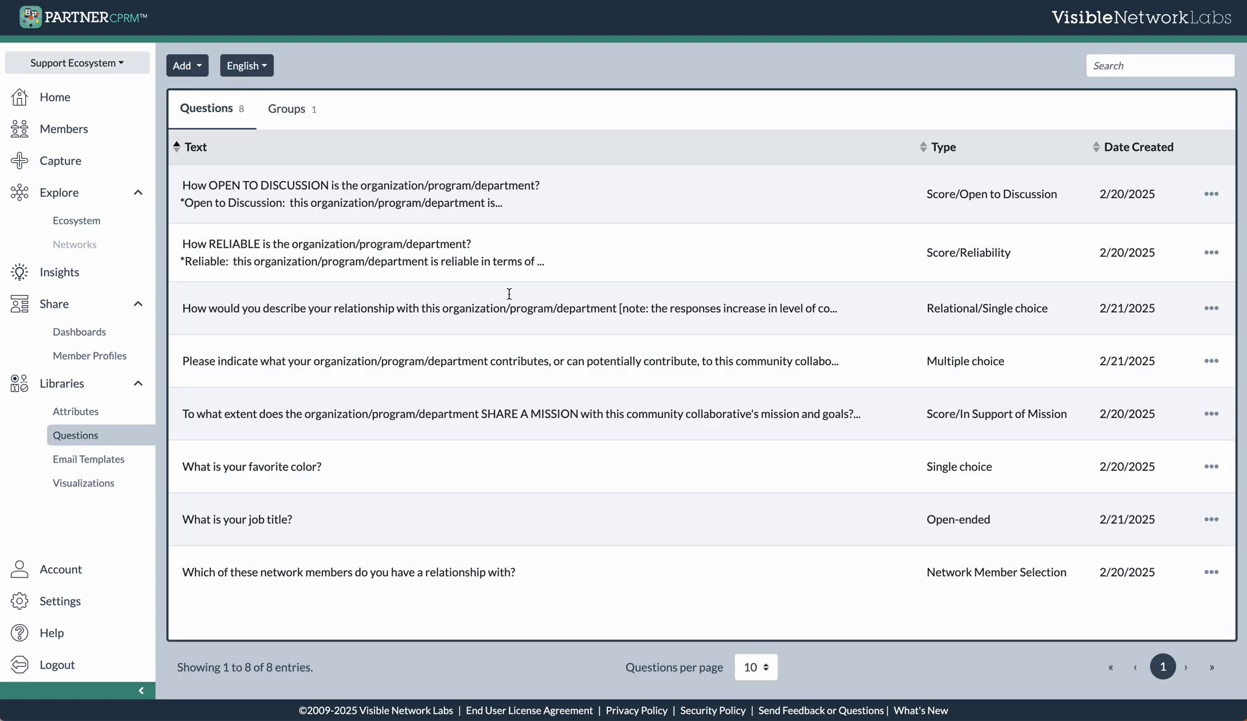
left_click(305, 112)
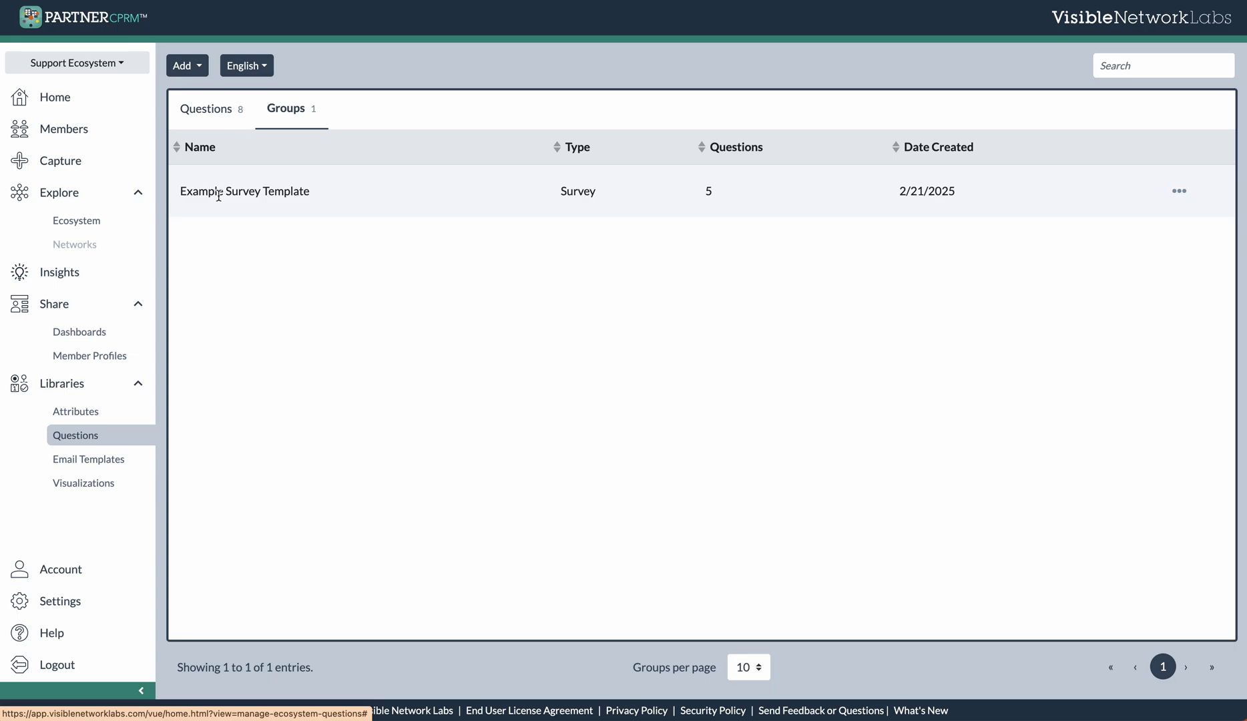
Step: Start a new capture, give it a name, and include the member Visible Network Labs
left_click(77, 161)
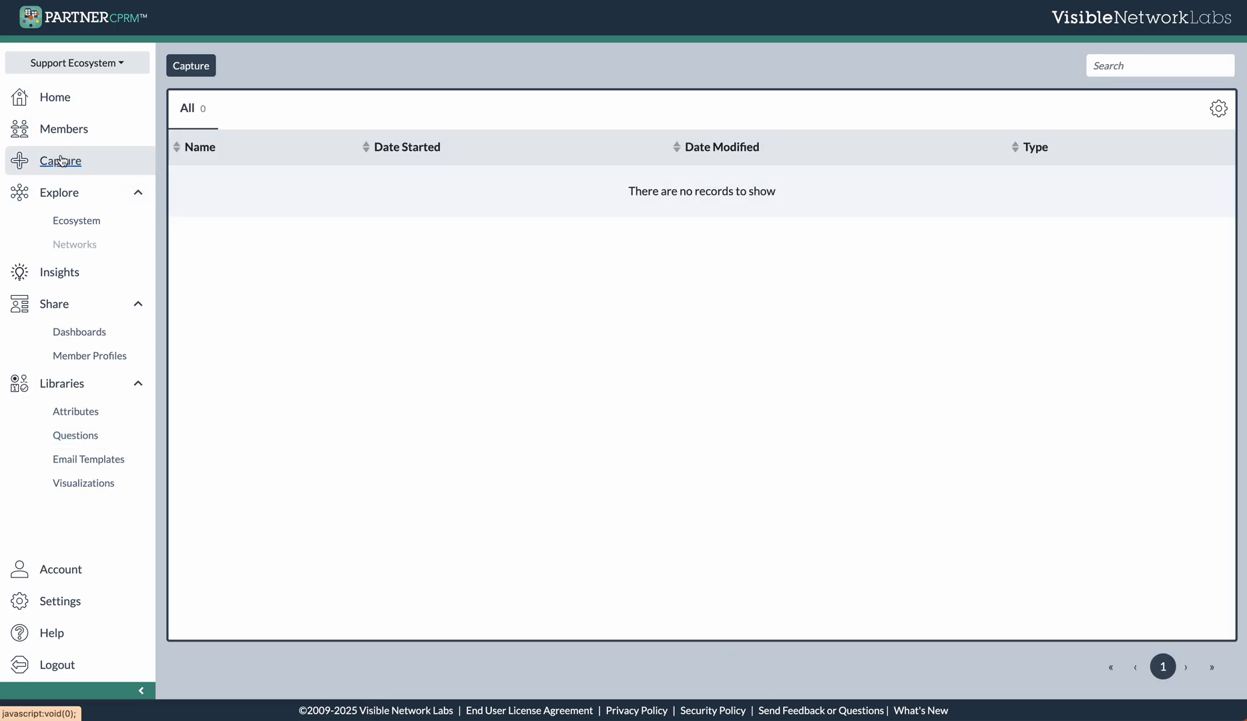
left_click(209, 71)
left_click(609, 576)
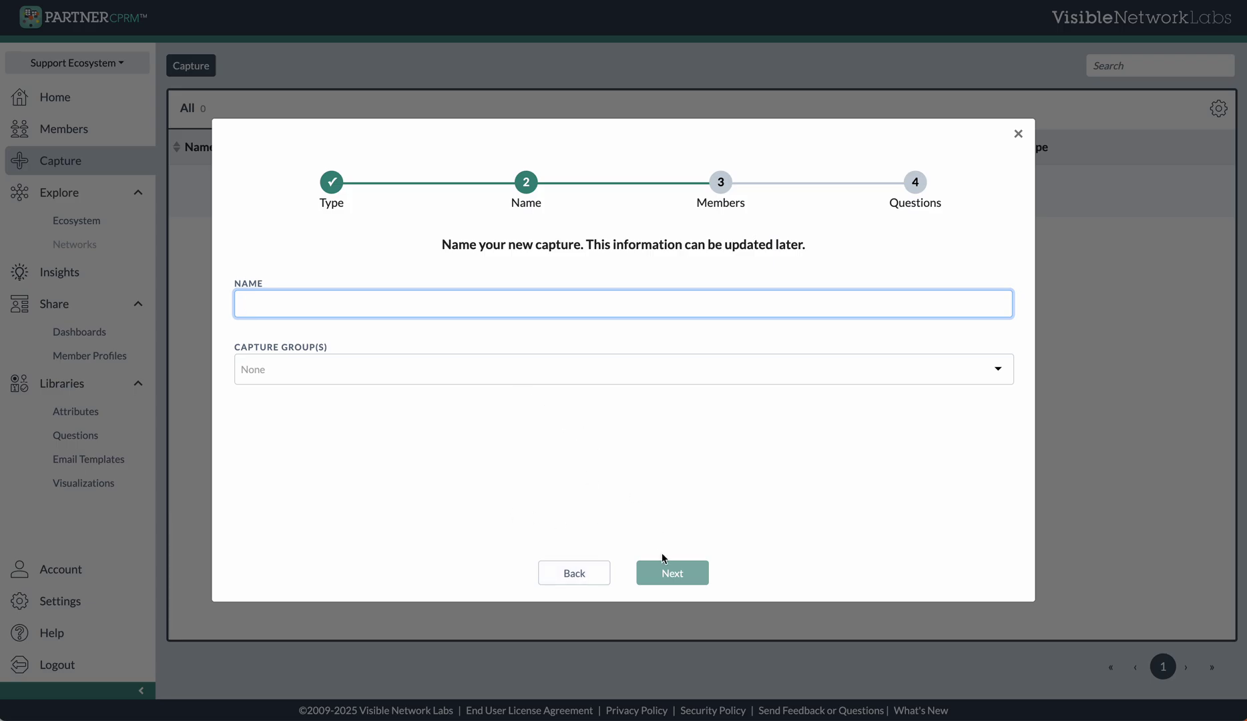
left_click(667, 573)
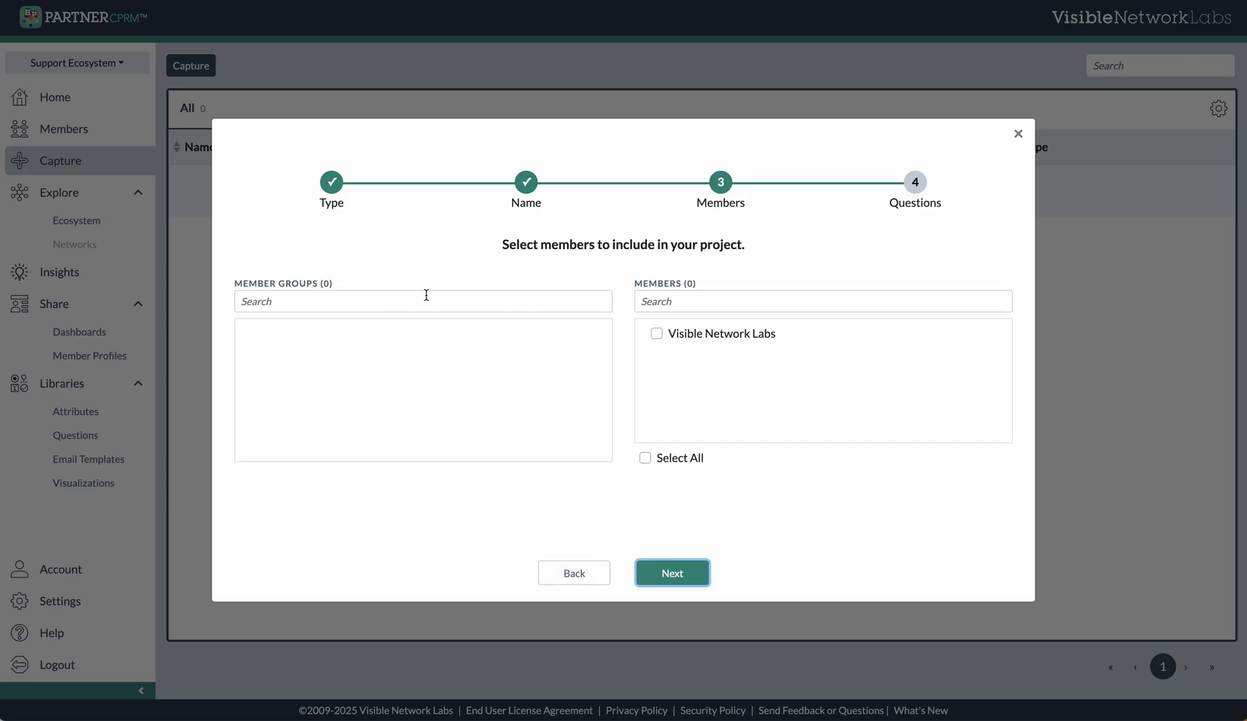
left_click(694, 342)
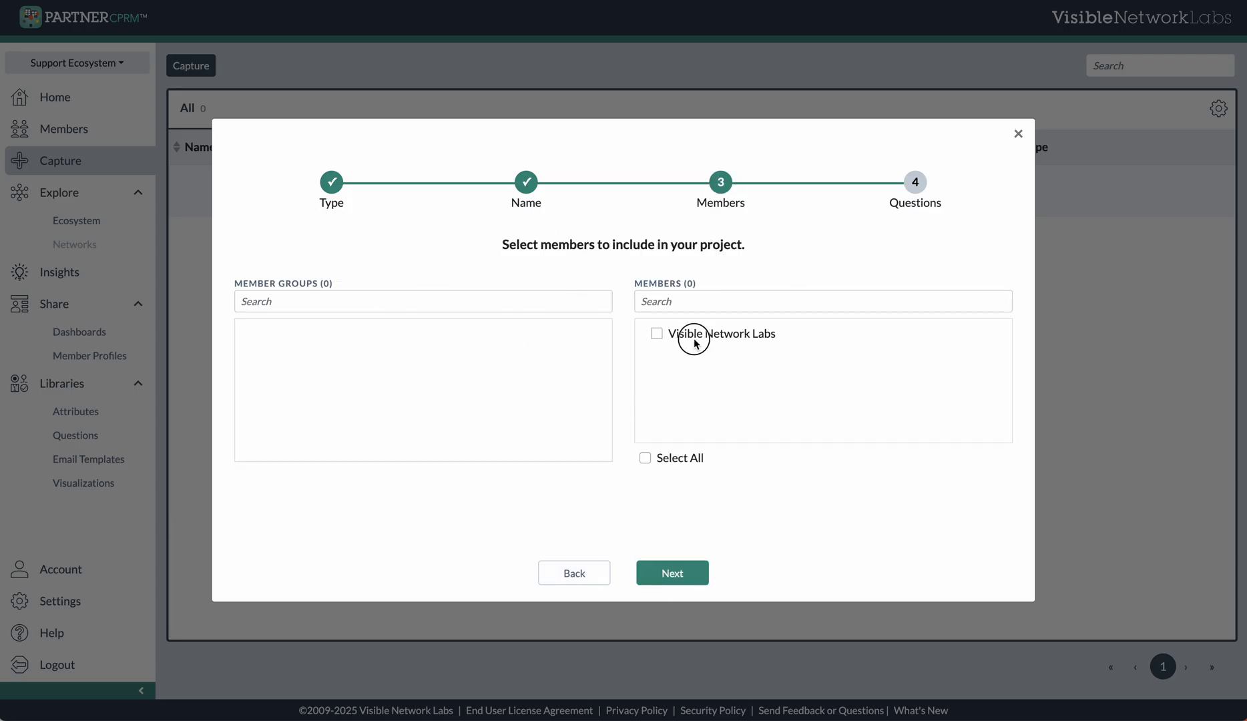
left_click(688, 567)
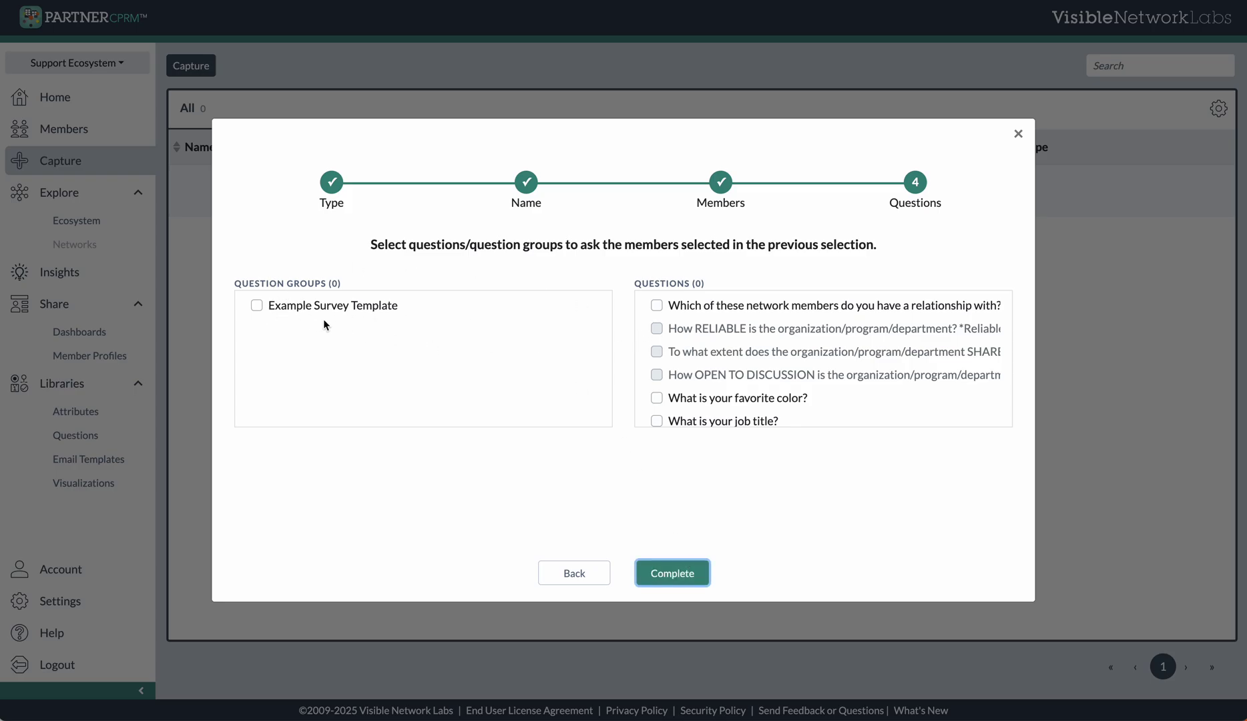
Step: Try the Example Survey Template question group as the capture's questions, and close the capture setup without completing it
left_click(287, 305)
left_click(368, 305)
left_click(587, 574)
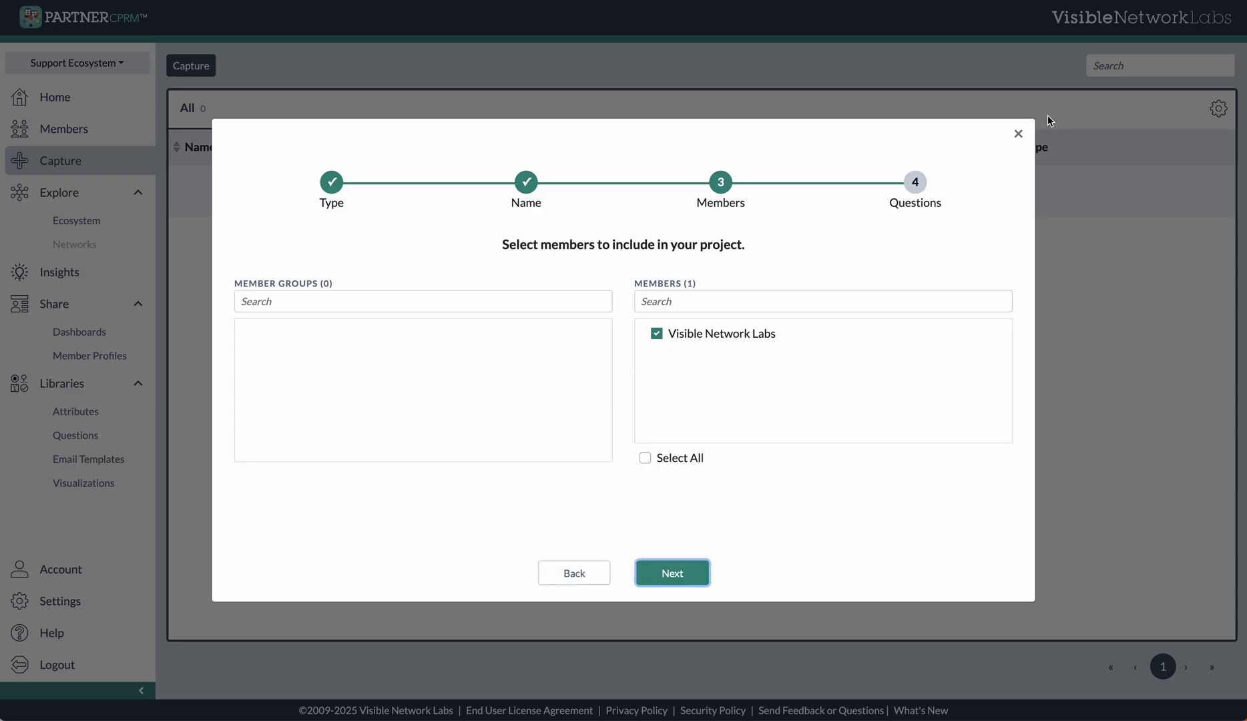
left_click(1018, 134)
Step: Return to the list of individual questions in the question library
left_click(90, 438)
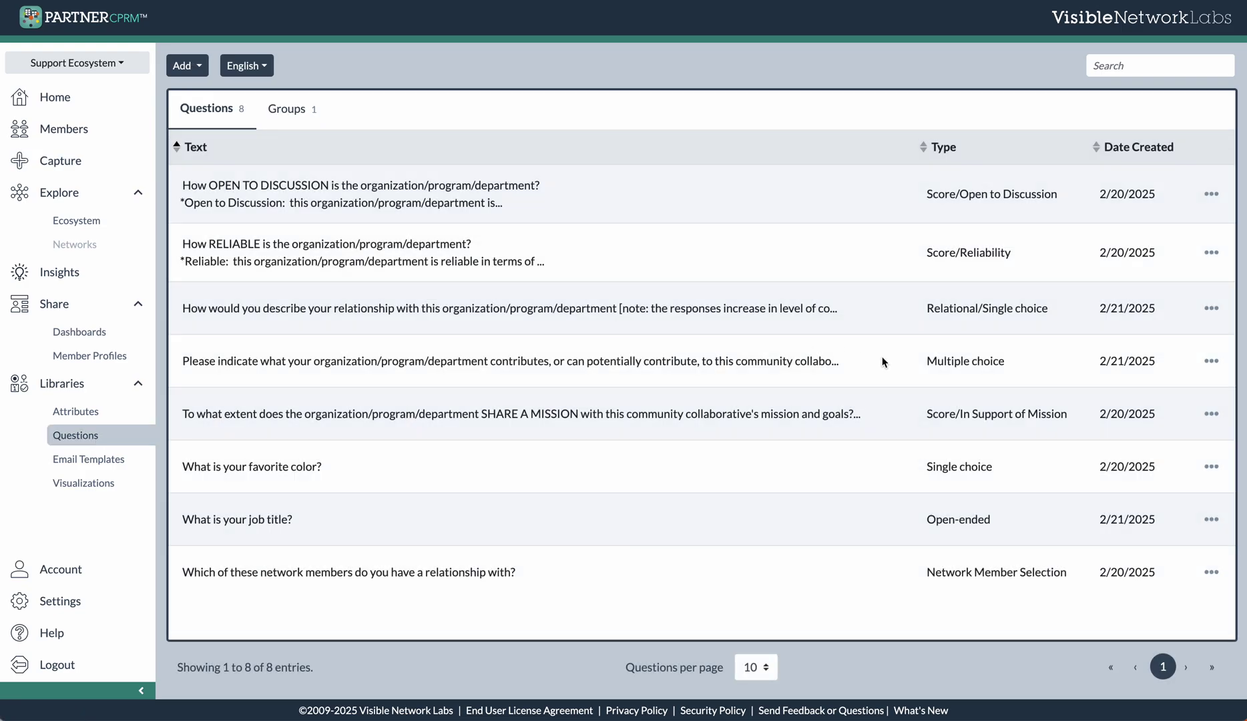